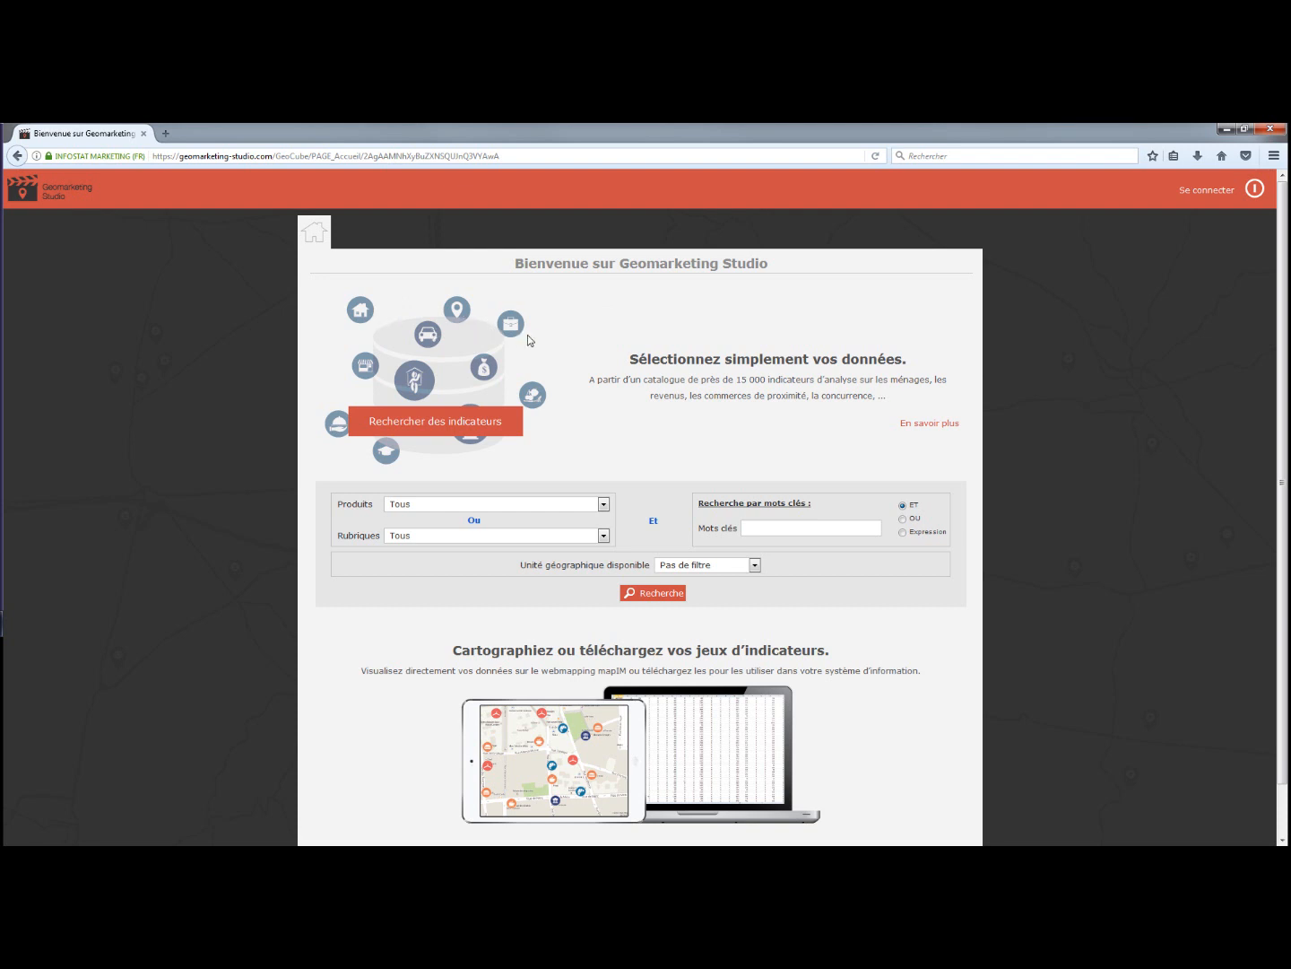
Filter the home-page indicator search to the GeoCube SIRENE product, listing 2122 indicators.
{"action": "left_click", "coordinate": [604, 505]}
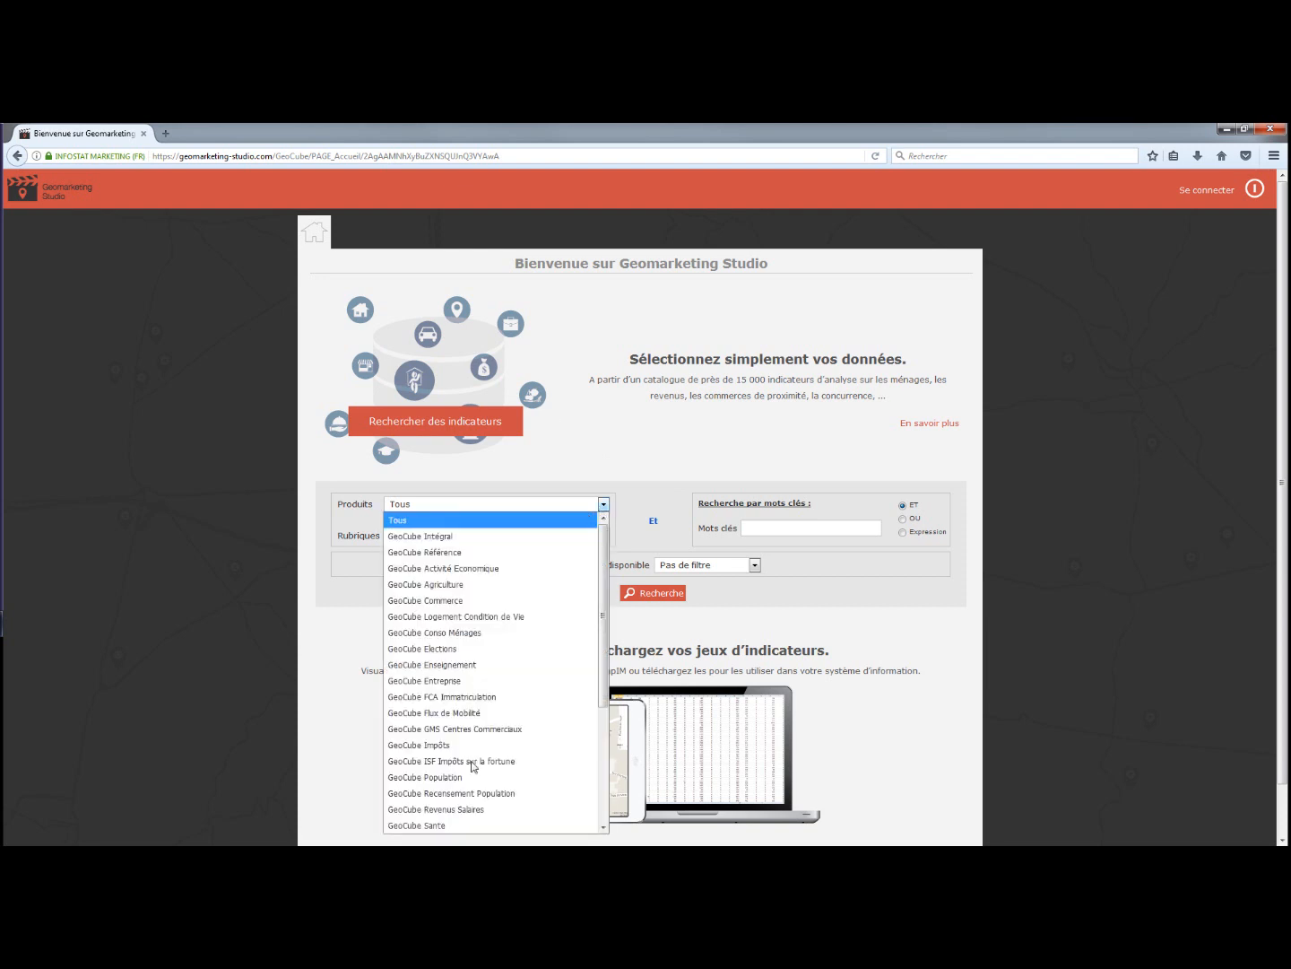
{"action": "scroll", "coordinate": [492, 763], "scroll_direction": "down", "scroll_amount": 1}
{"action": "scroll", "coordinate": [493, 764], "scroll_direction": "down", "scroll_amount": 1}
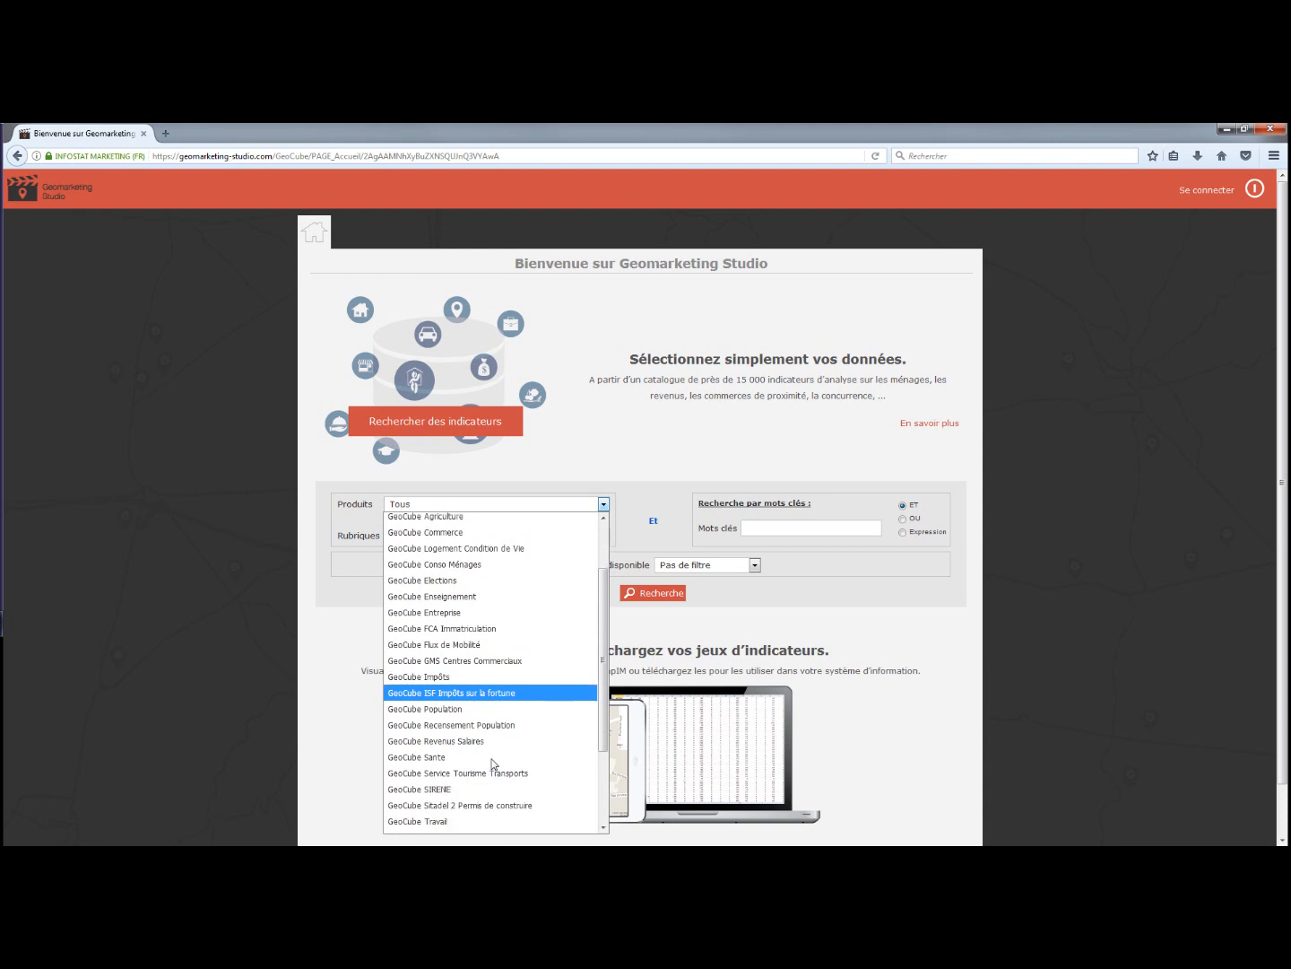
{"action": "left_click", "coordinate": [439, 789]}
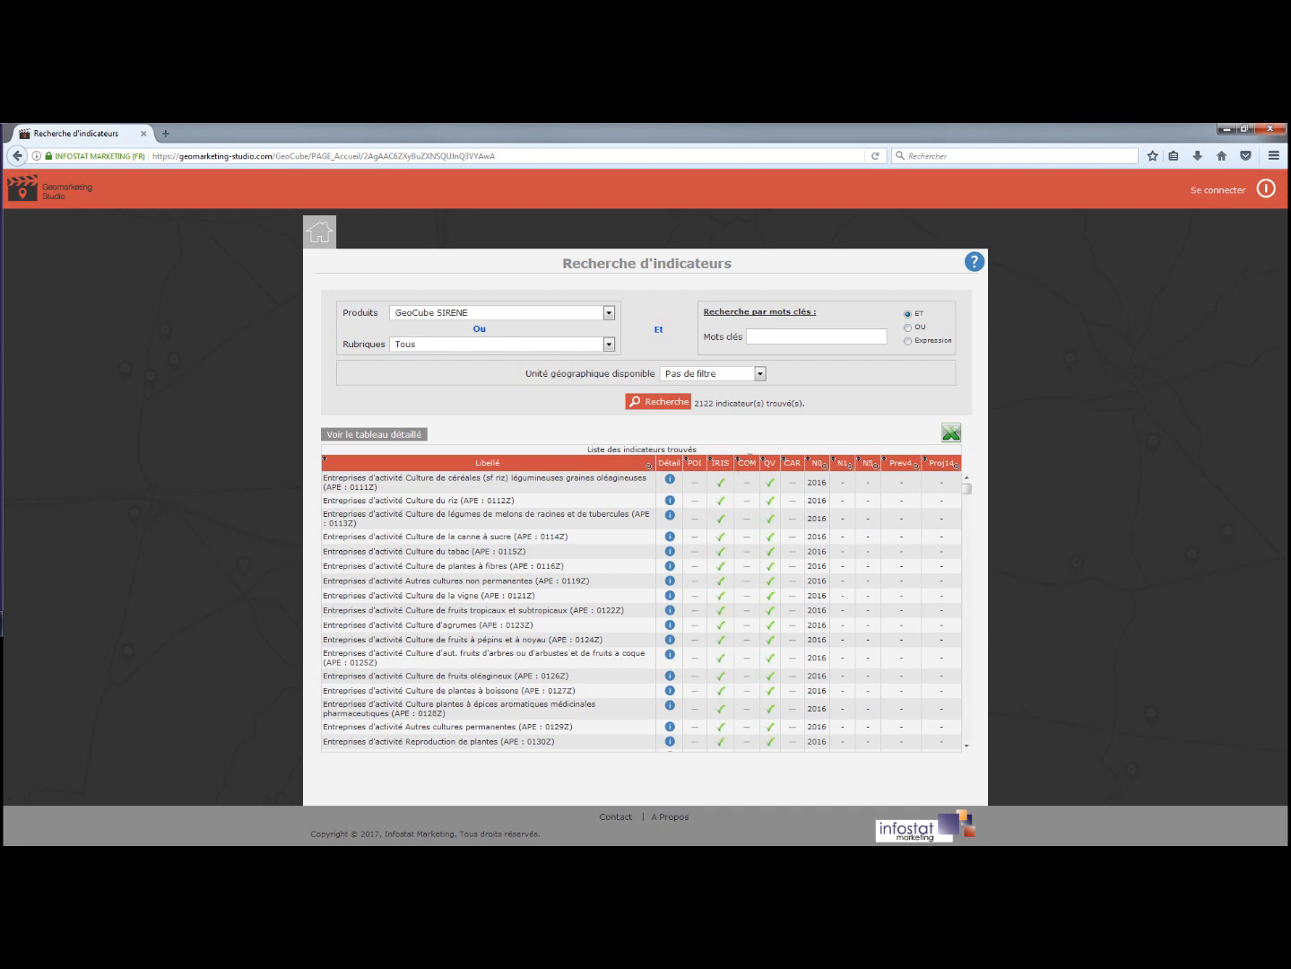
{"action": "mouse_move", "coordinate": [774, 543]}
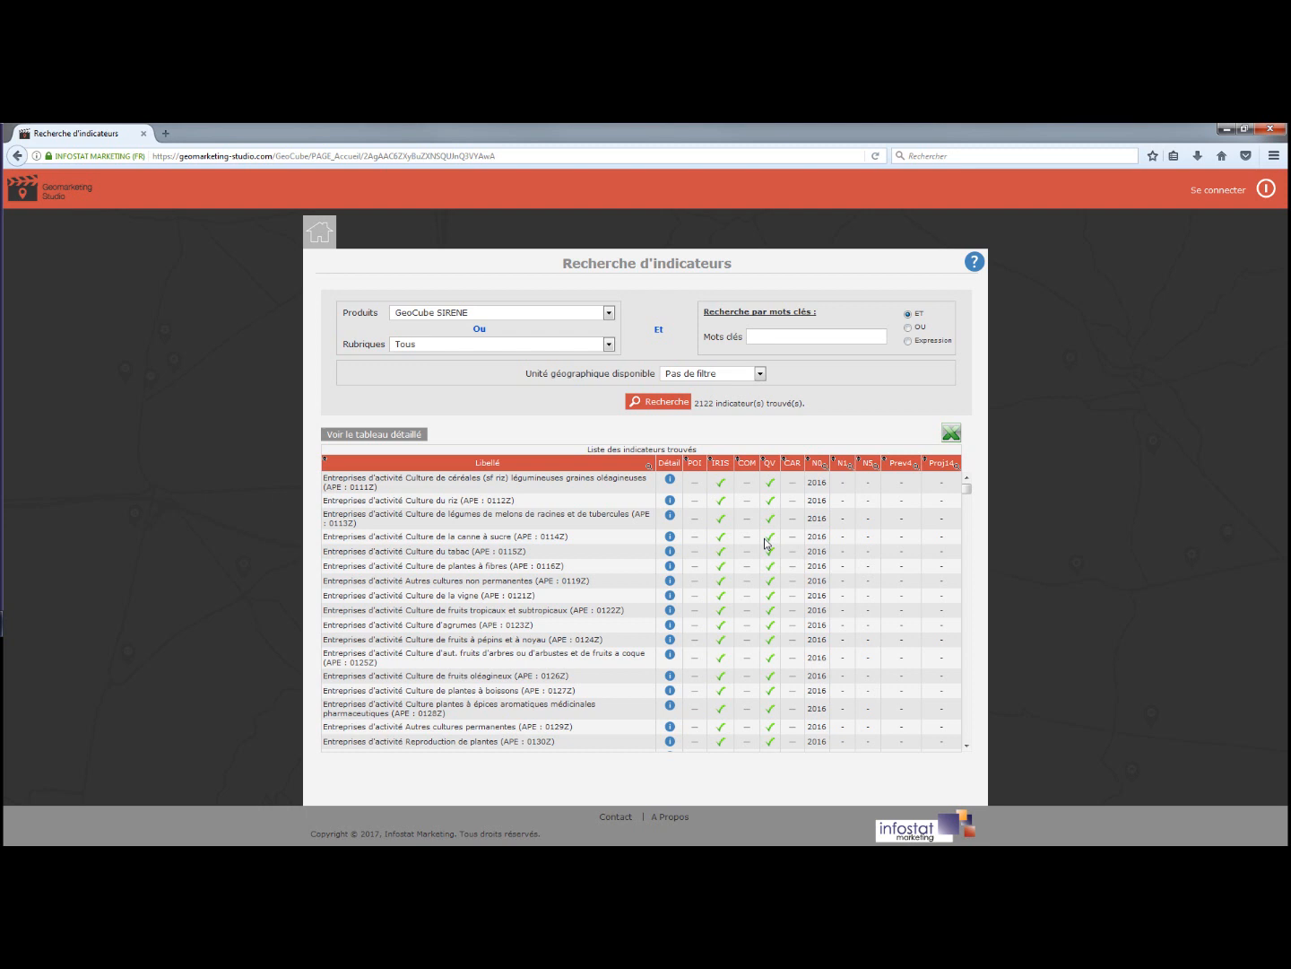
{"action": "left_click", "coordinate": [951, 435]}
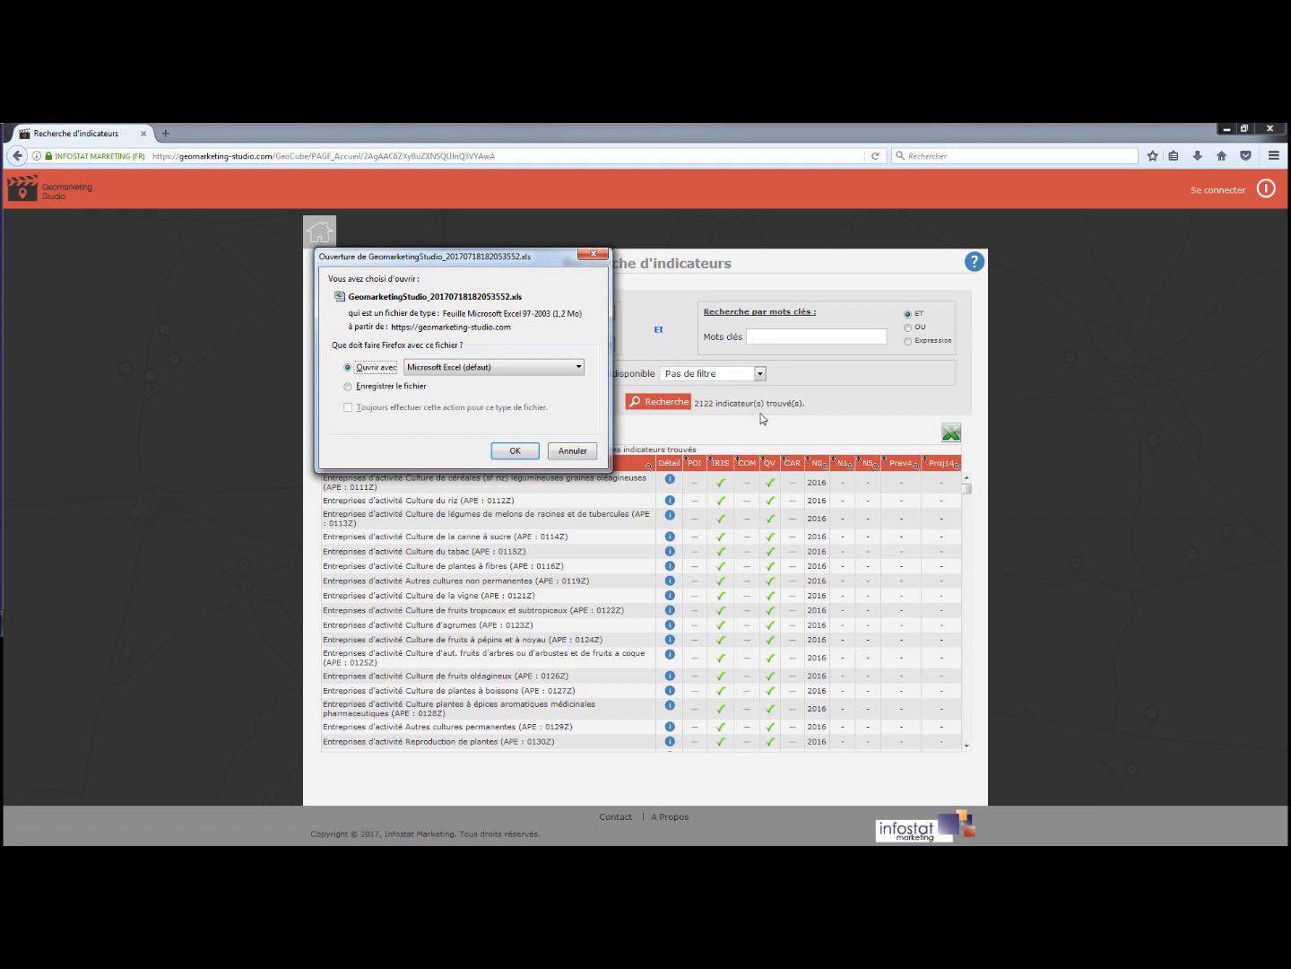
{"action": "left_click", "coordinate": [578, 451]}
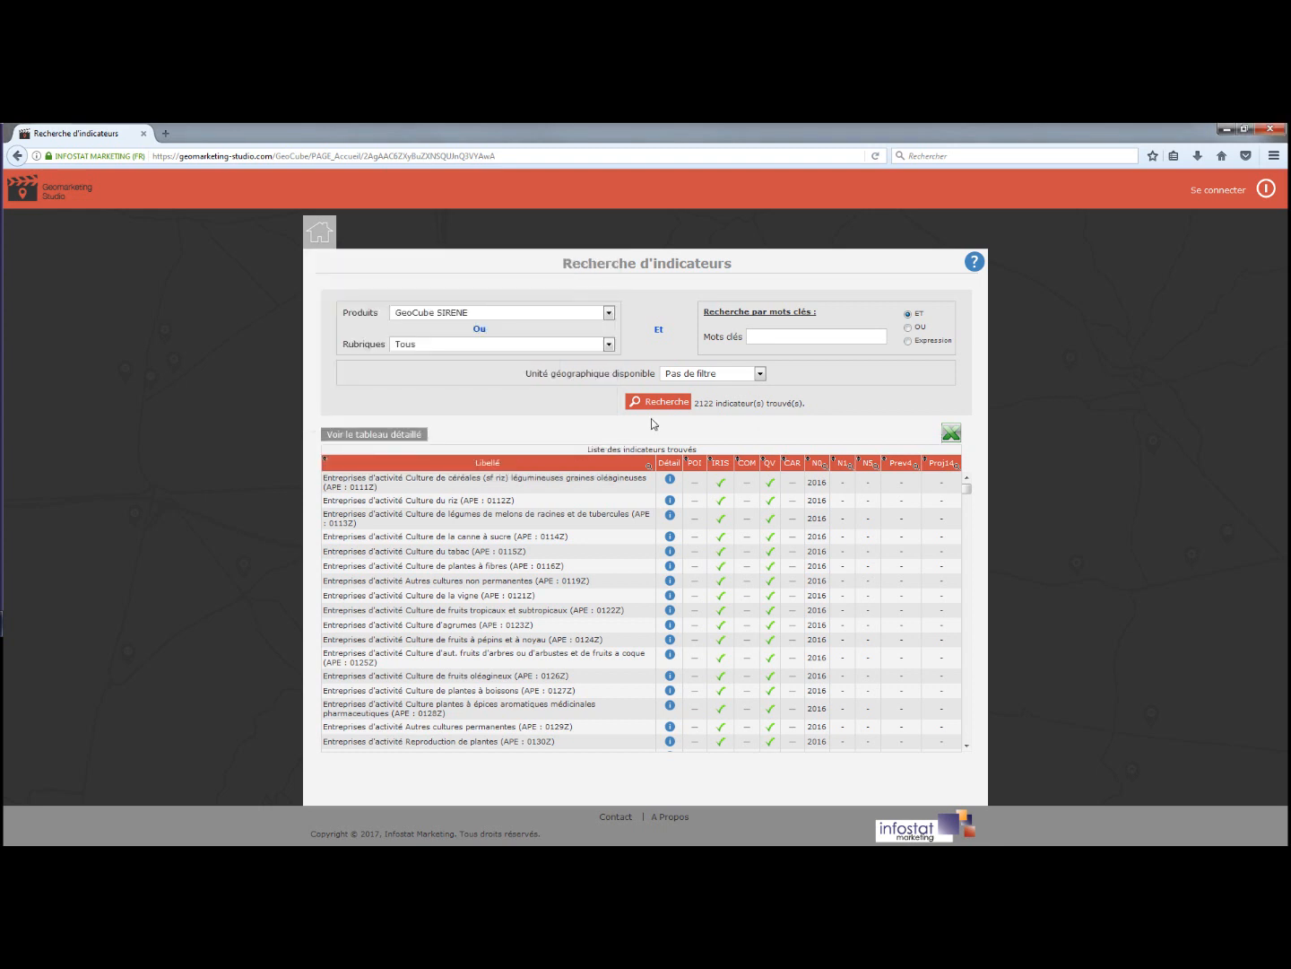
Sign in with the saved login and the account password, declining Firefox's password-saving offer.
{"action": "left_click", "coordinate": [1230, 196]}
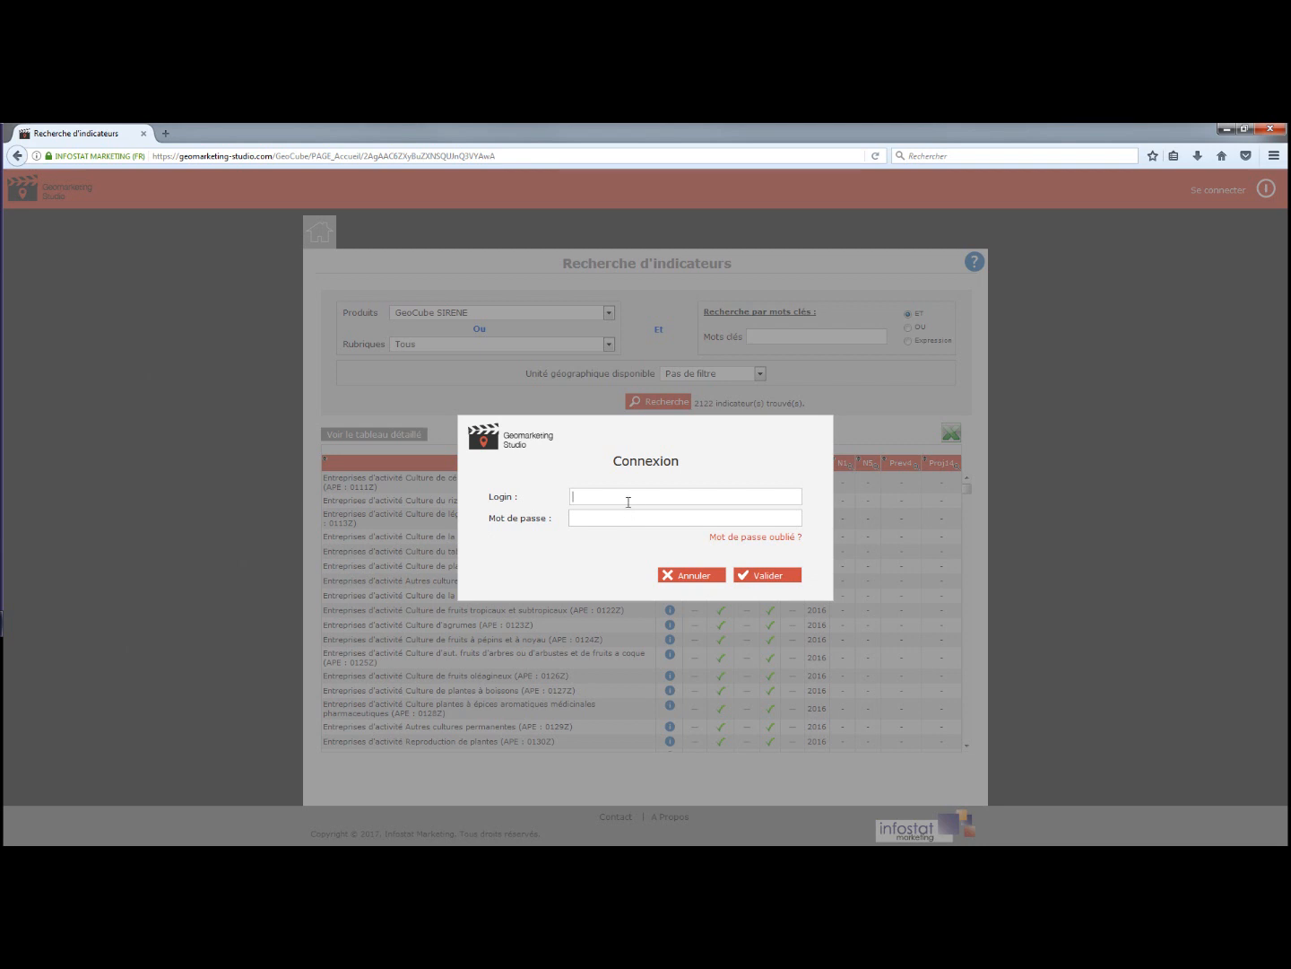
{"action": "type", "text": "d"}
{"action": "left_click", "coordinate": [605, 513]}
{"action": "type", "text": "demoim"}
{"action": "left_click", "coordinate": [778, 578]}
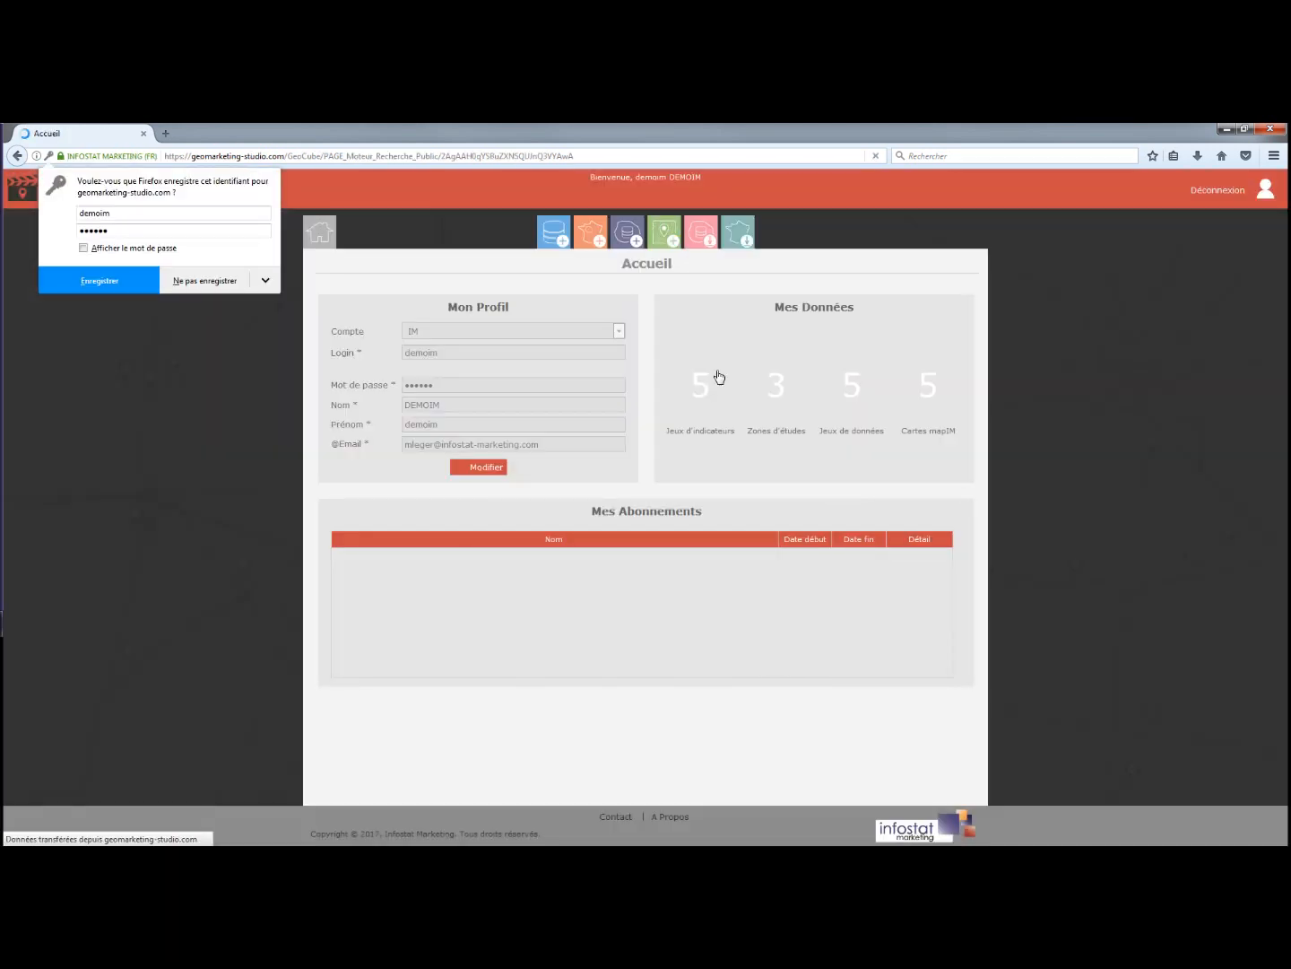
{"action": "left_click", "coordinate": [663, 278]}
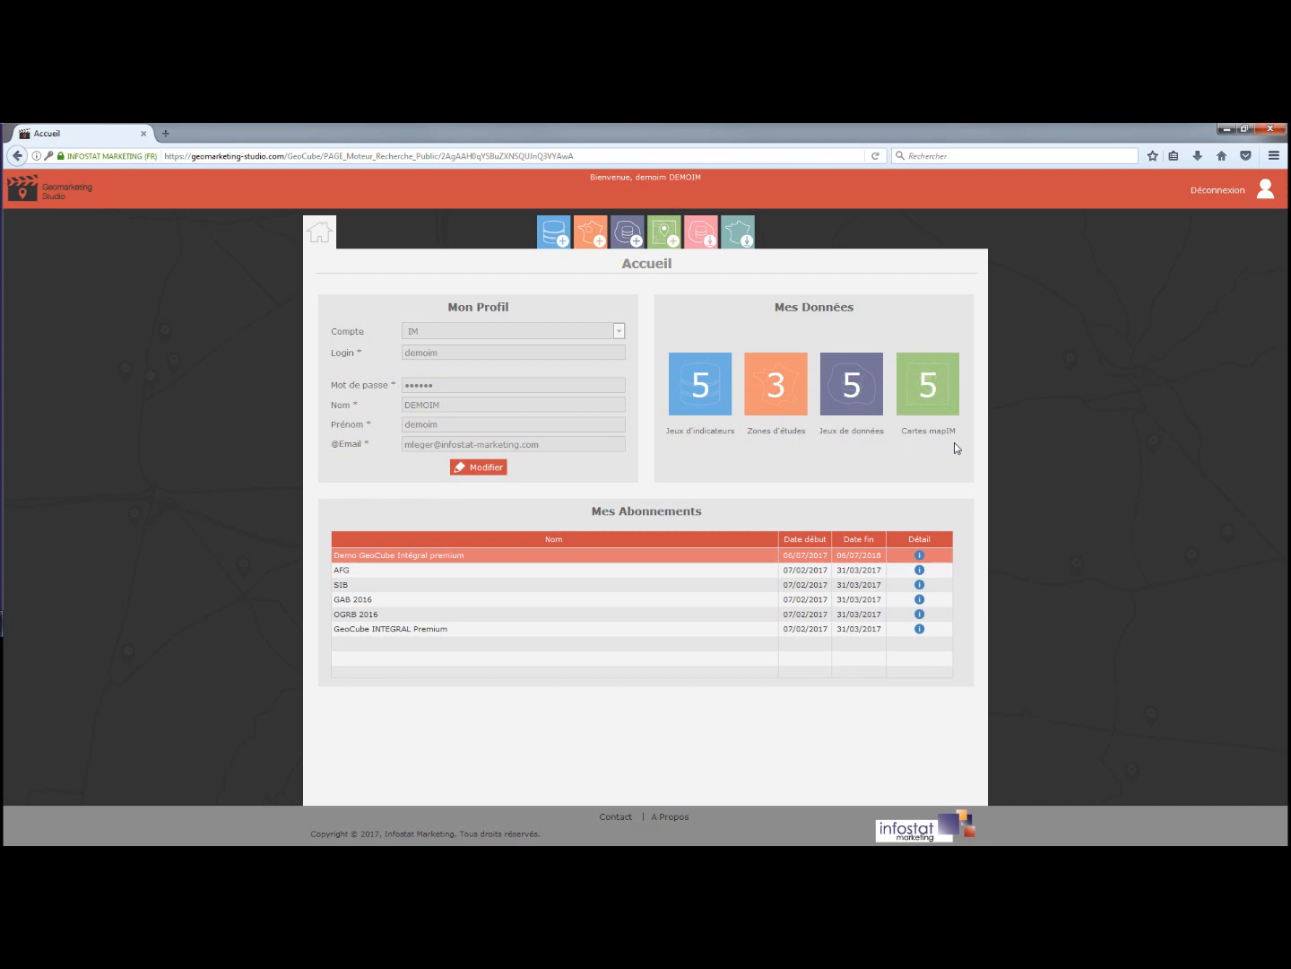
Start a new indicator set from the Mes jeux d'indicateurs list.
{"action": "left_click", "coordinate": [553, 230]}
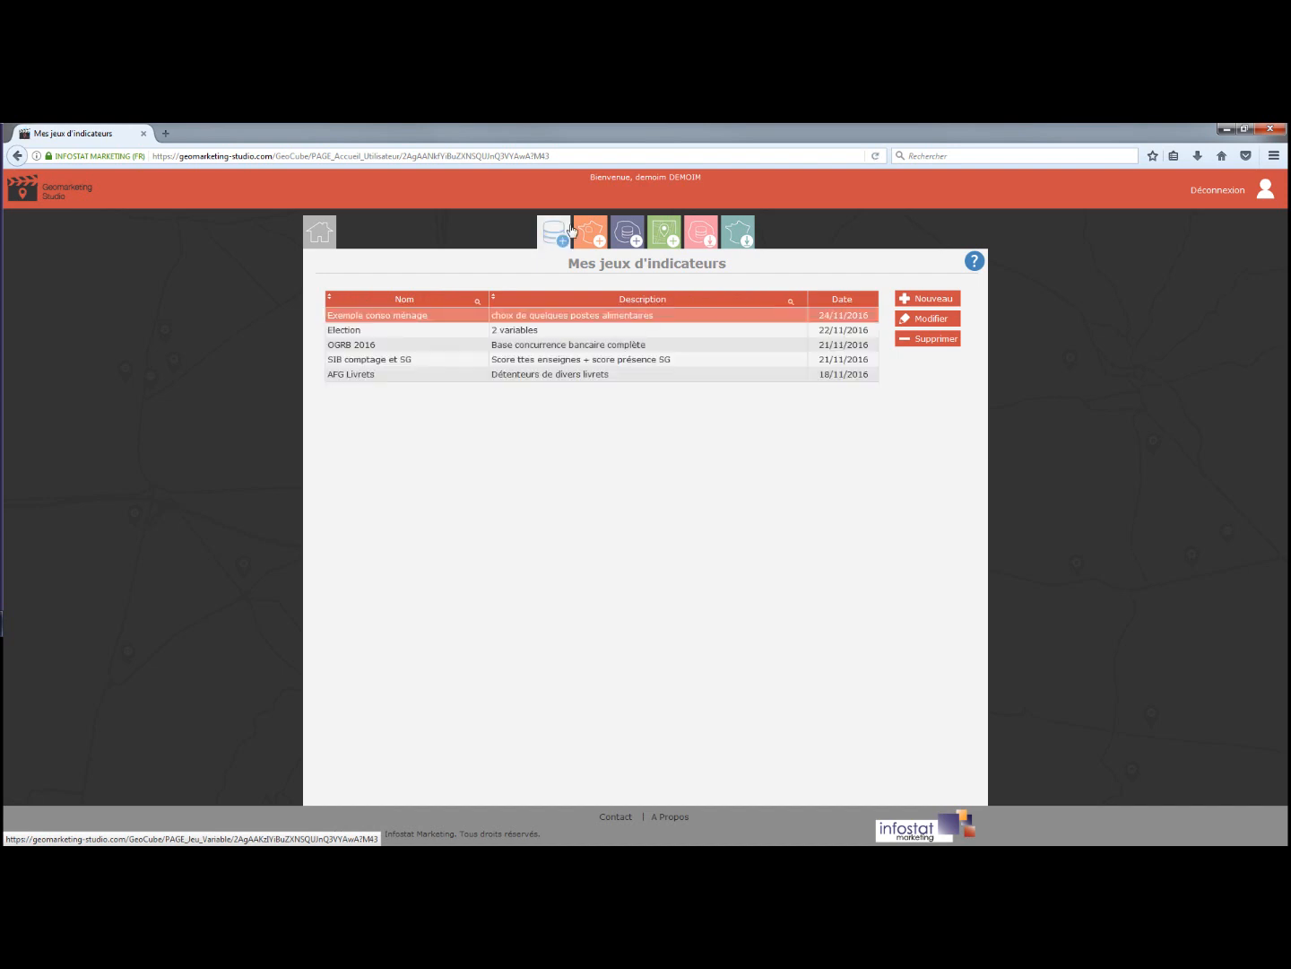
{"action": "left_click", "coordinate": [938, 302]}
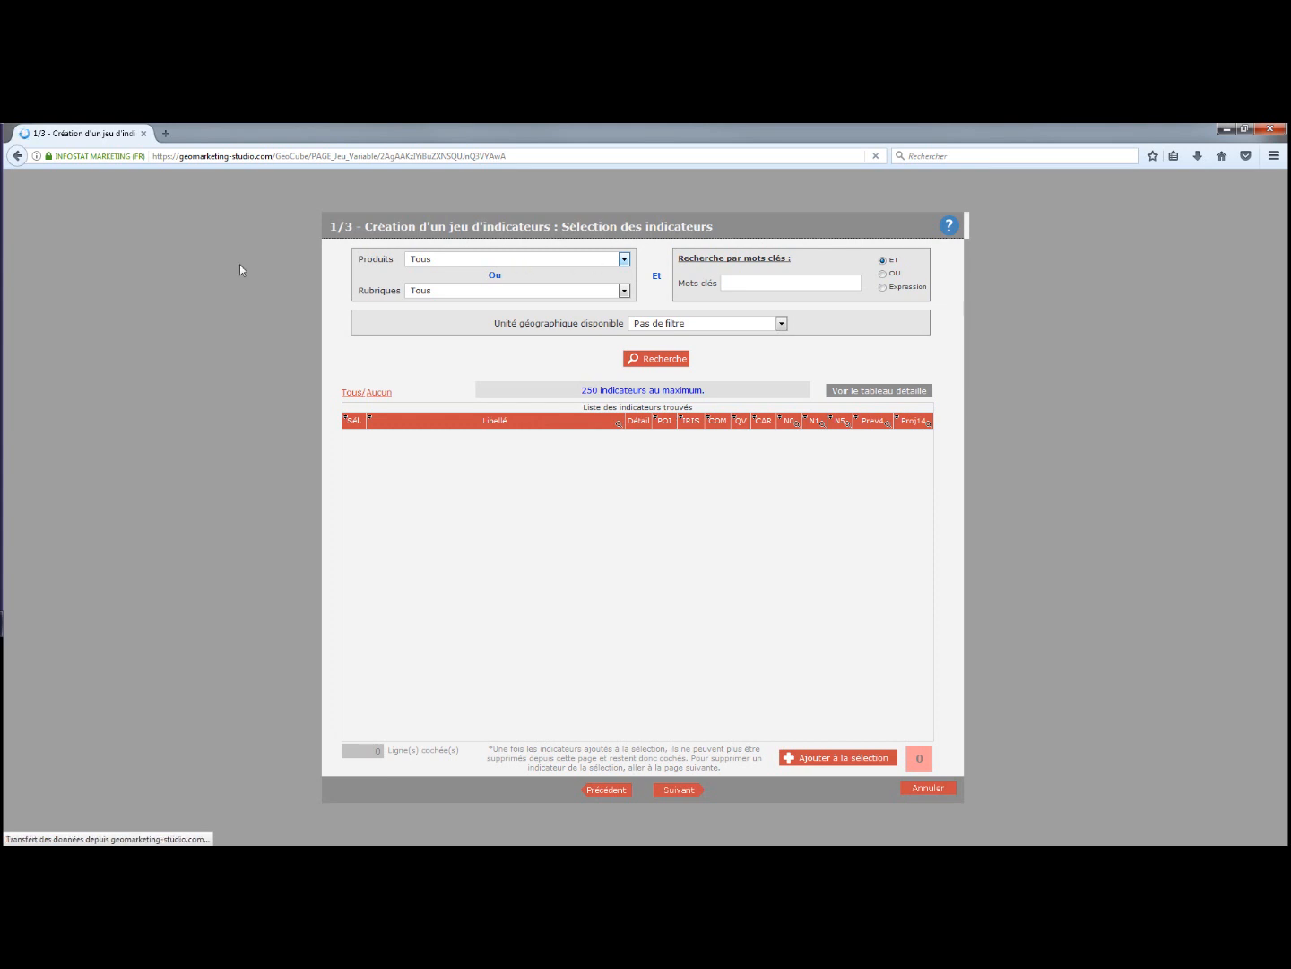
Search GeoCube SIRENE indicators with the keyword 'restauration', returning 40 results.
{"action": "left_click", "coordinate": [623, 261]}
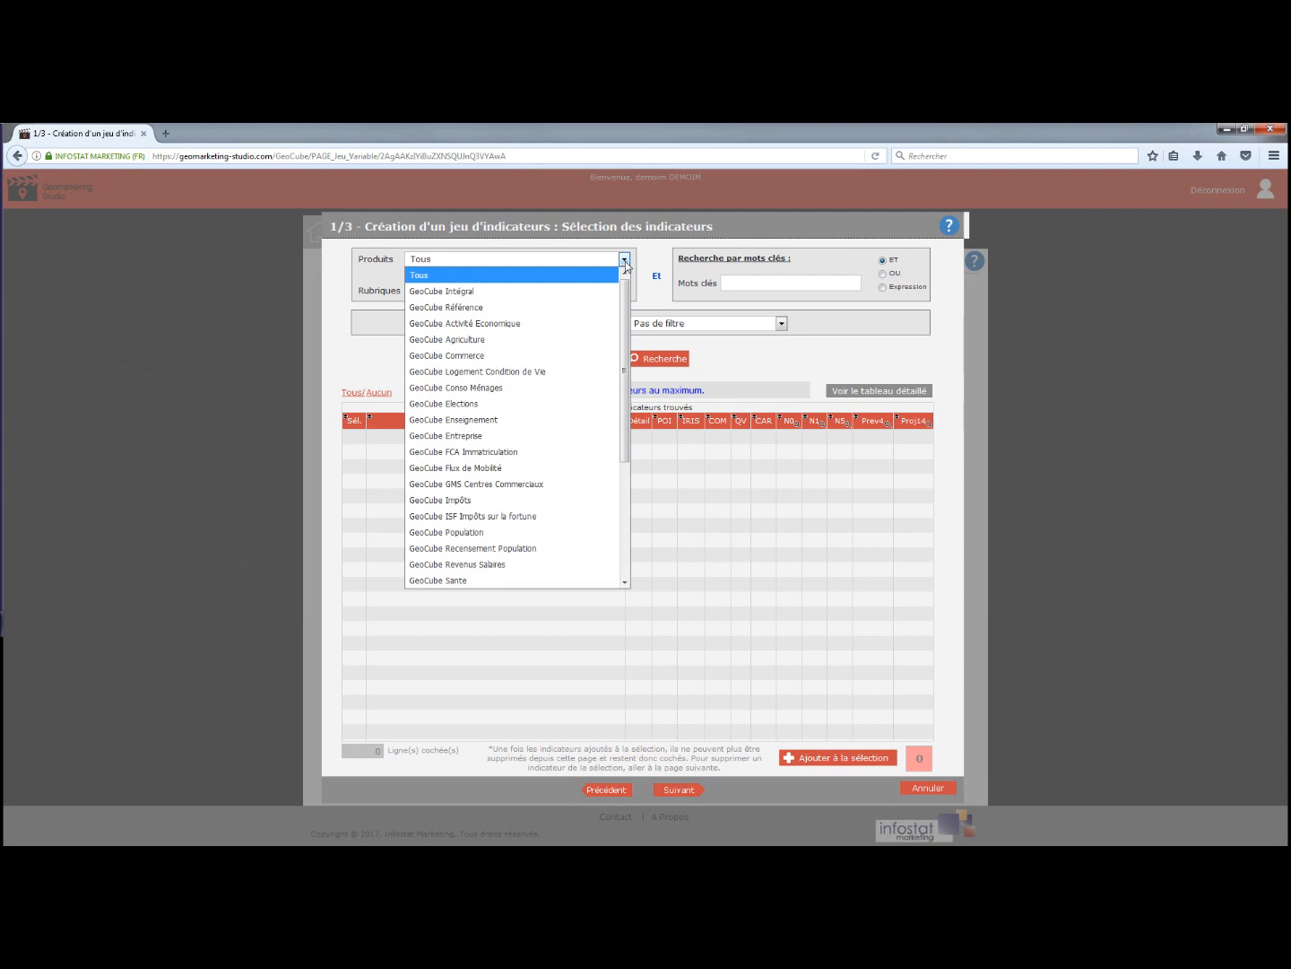
{"action": "scroll", "coordinate": [484, 529], "scroll_direction": "down", "scroll_amount": 4}
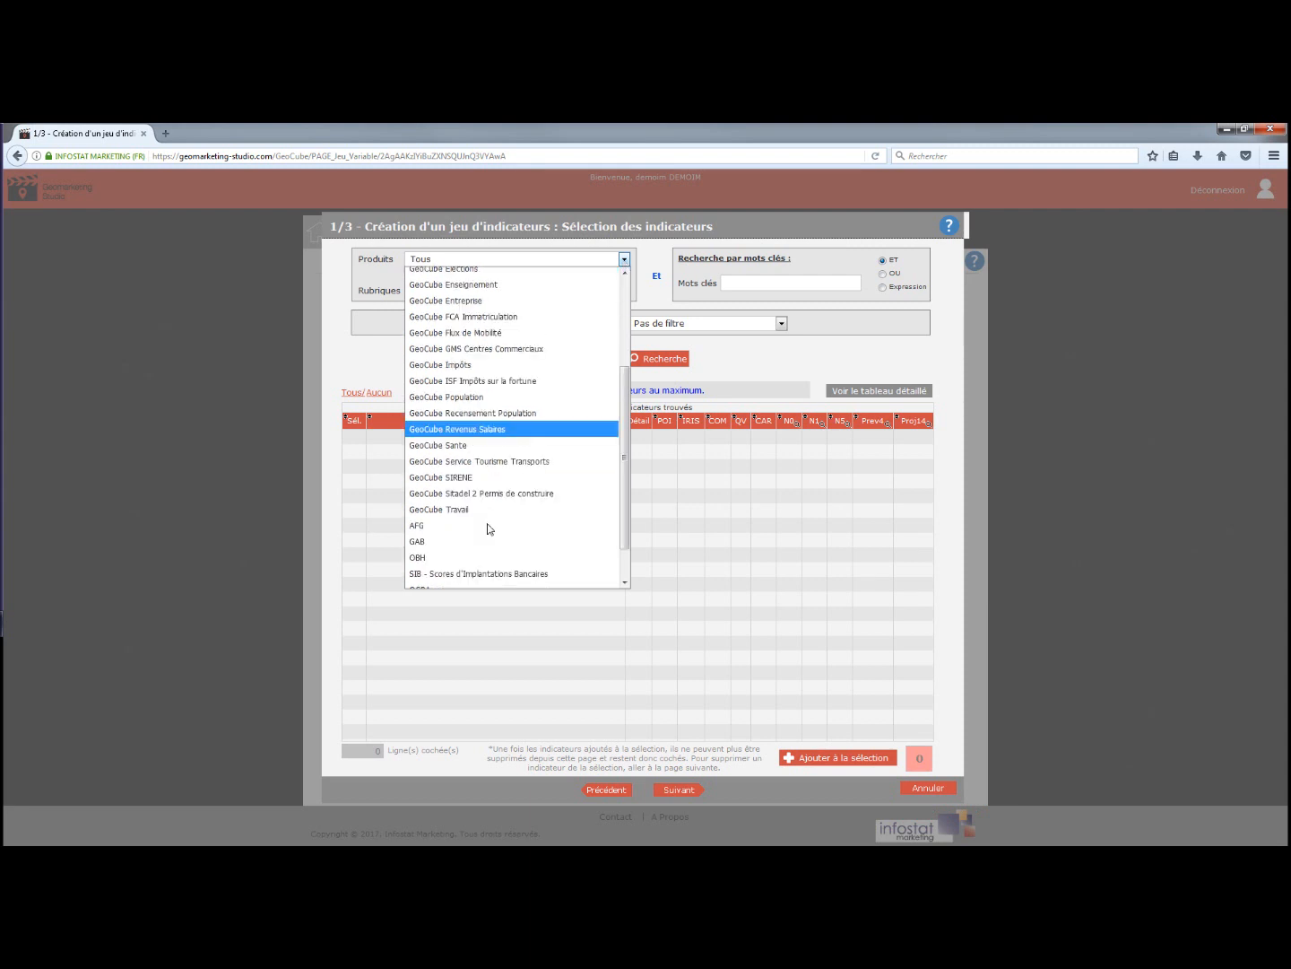
{"action": "left_click", "coordinate": [463, 437]}
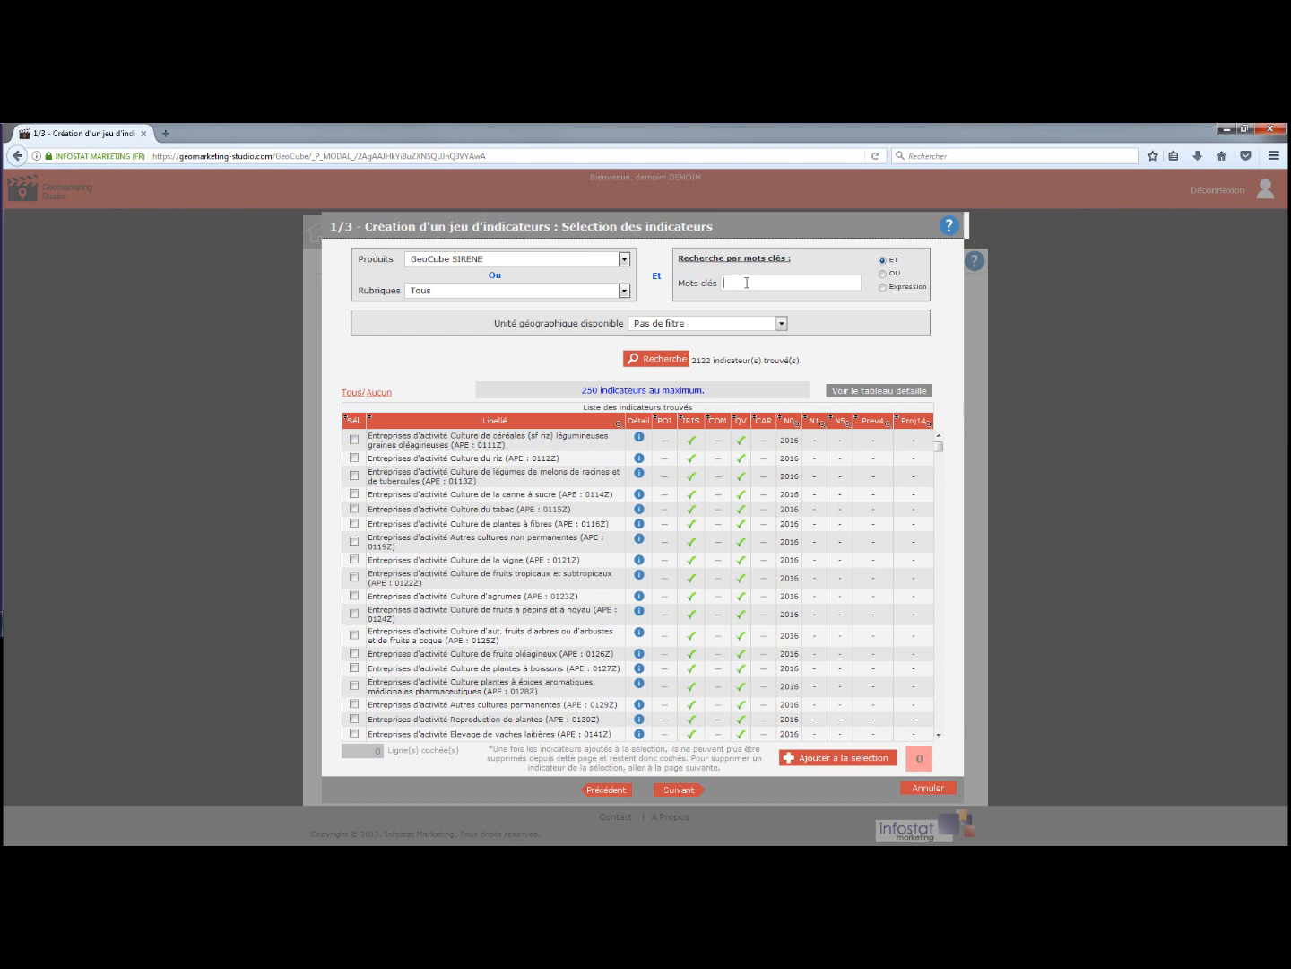
{"action": "left_click", "coordinate": [746, 283]}
{"action": "left_click", "coordinate": [746, 300]}
{"action": "left_click", "coordinate": [661, 357]}
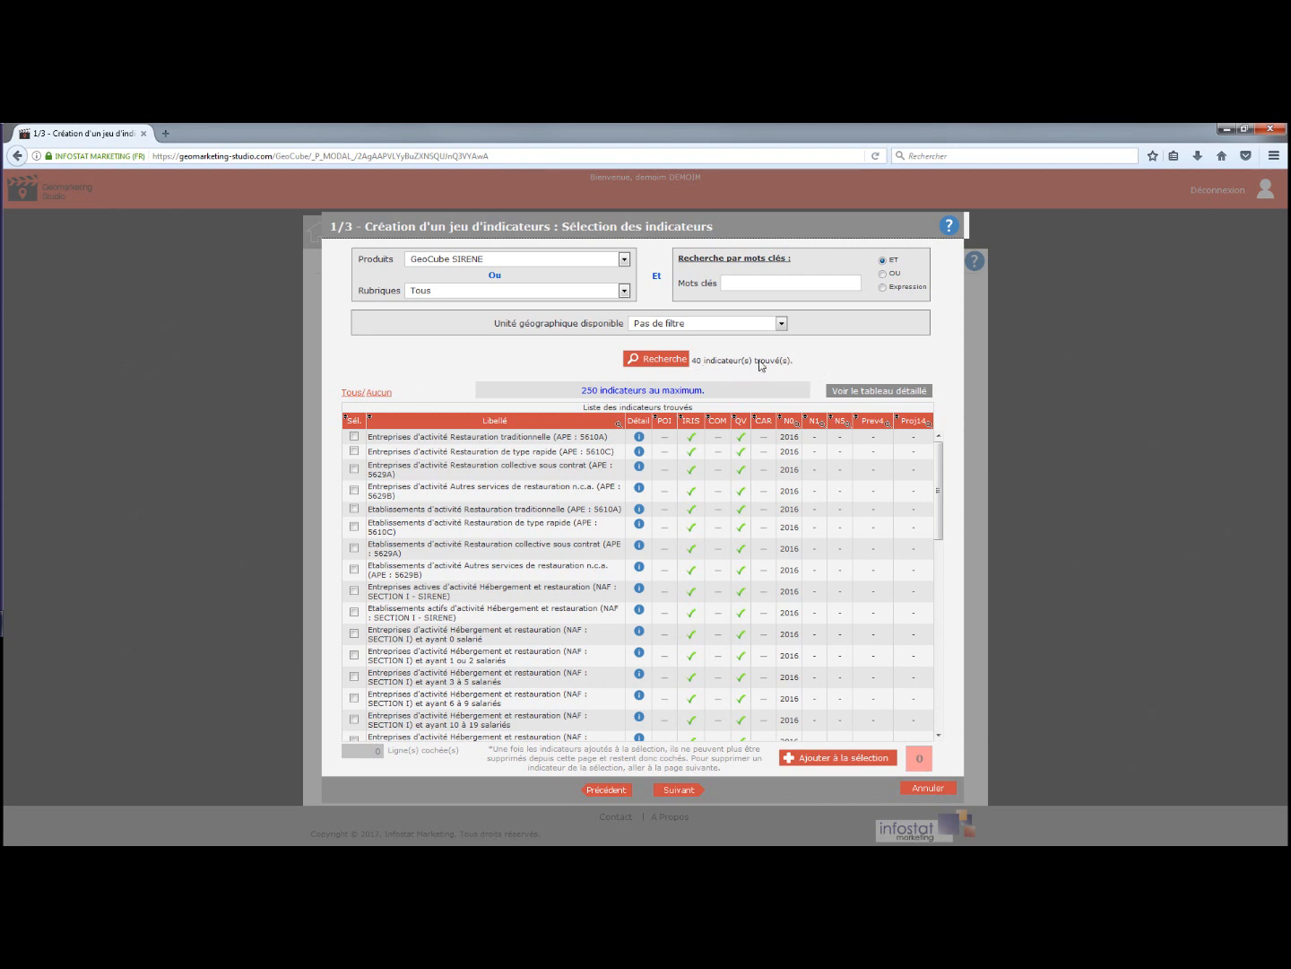
Add all 40 found indicators to the set and move to its summary.
{"action": "left_click", "coordinate": [351, 395]}
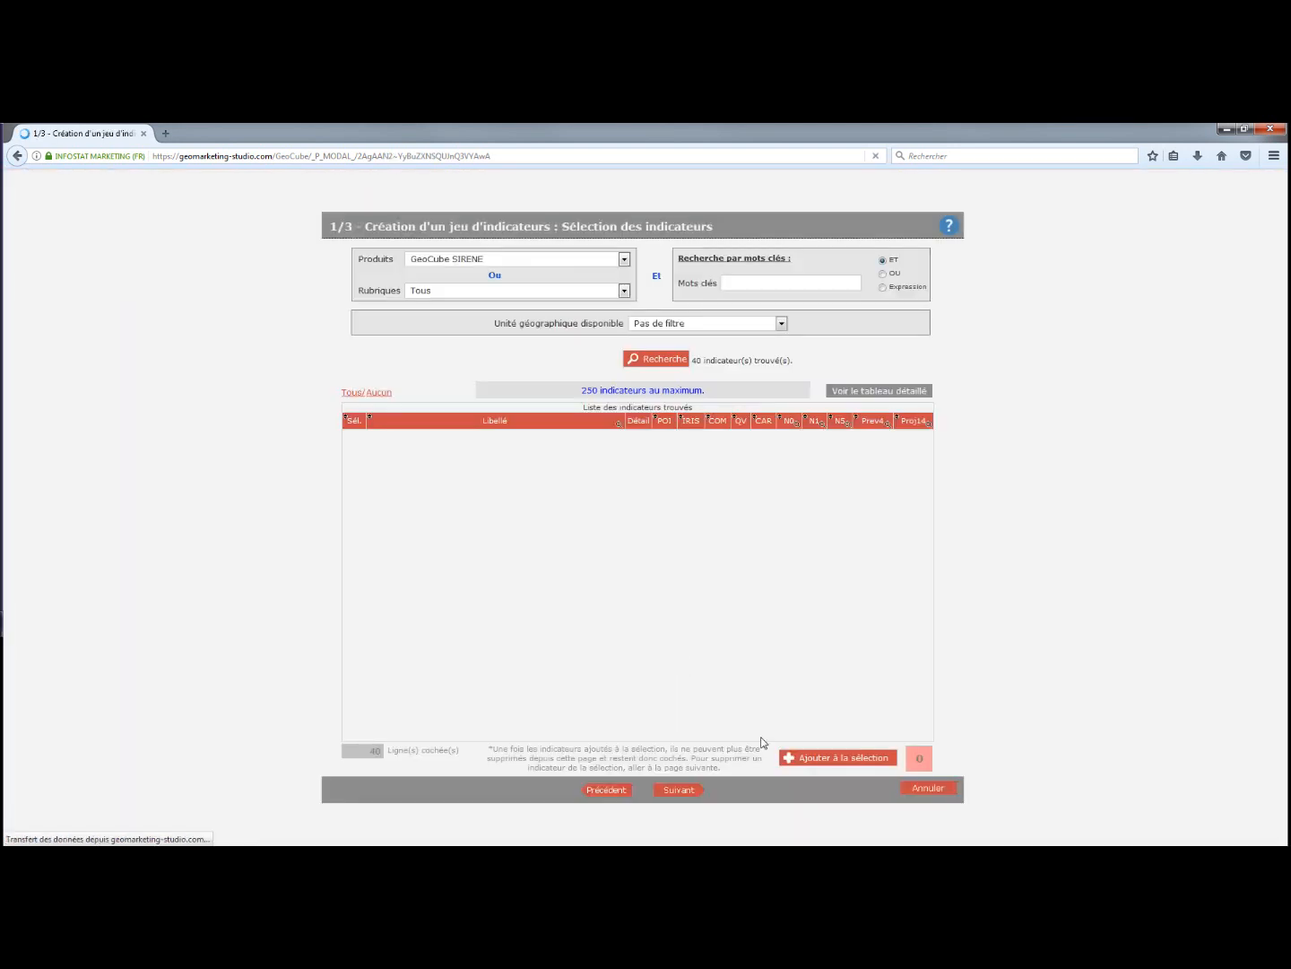
{"action": "left_click", "coordinate": [832, 758]}
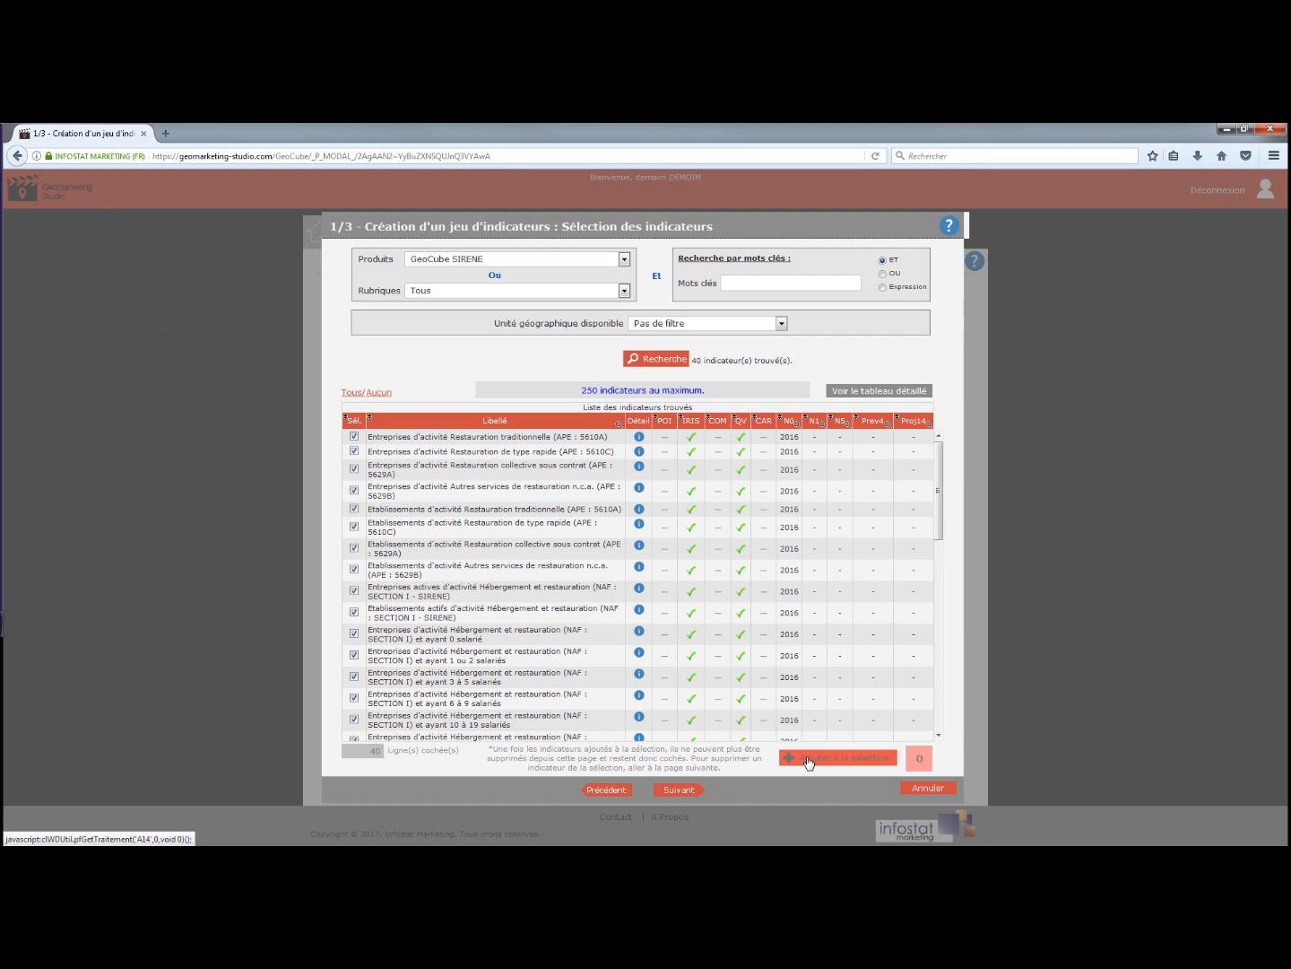
{"action": "left_click", "coordinate": [808, 763]}
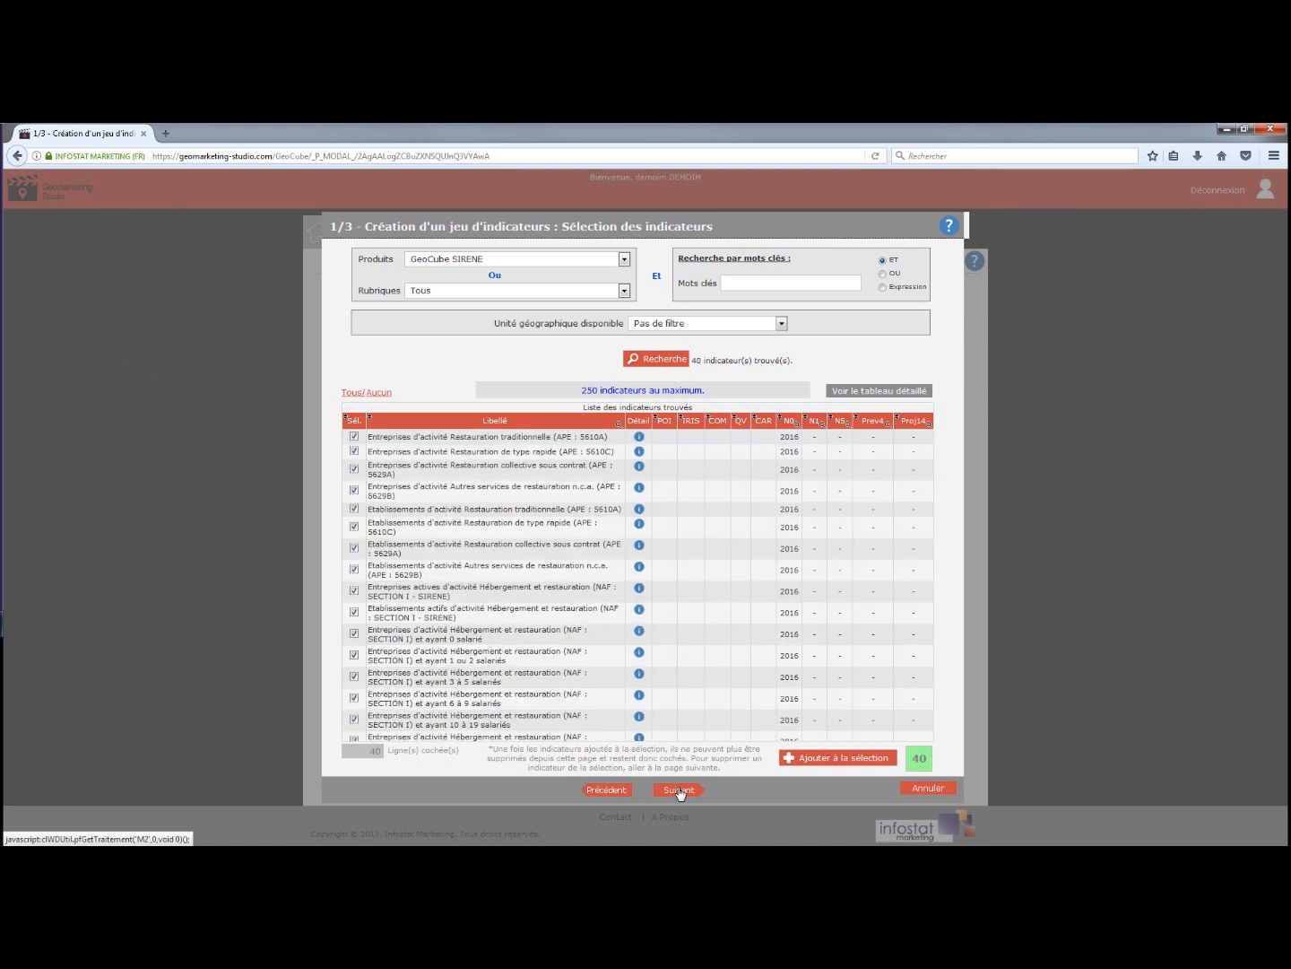
{"action": "left_click", "coordinate": [679, 790]}
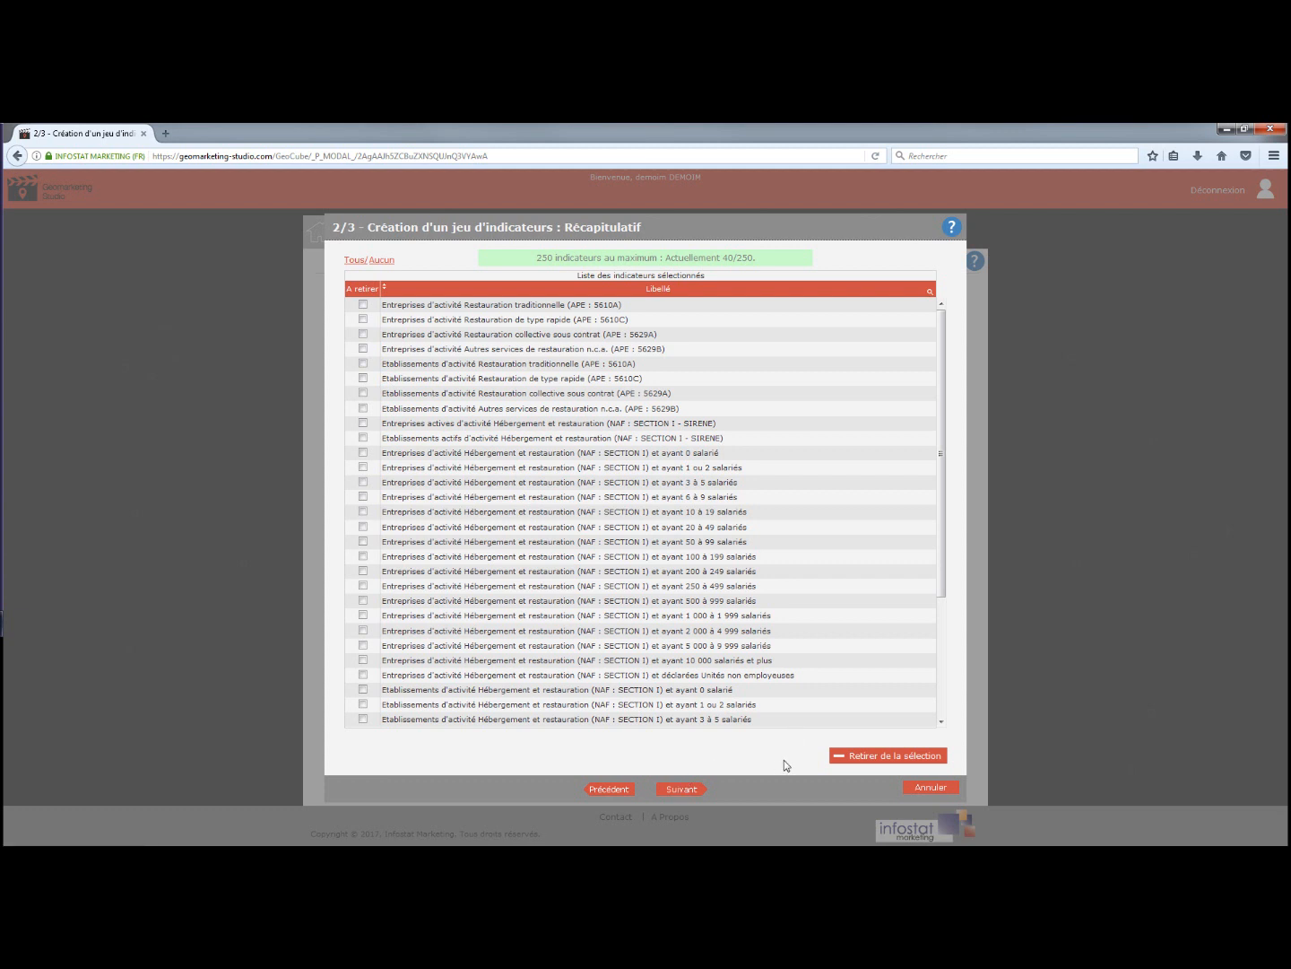
Name the indicator set 'jeu indicateurs sirene' and save it.
{"action": "left_click", "coordinate": [689, 794]}
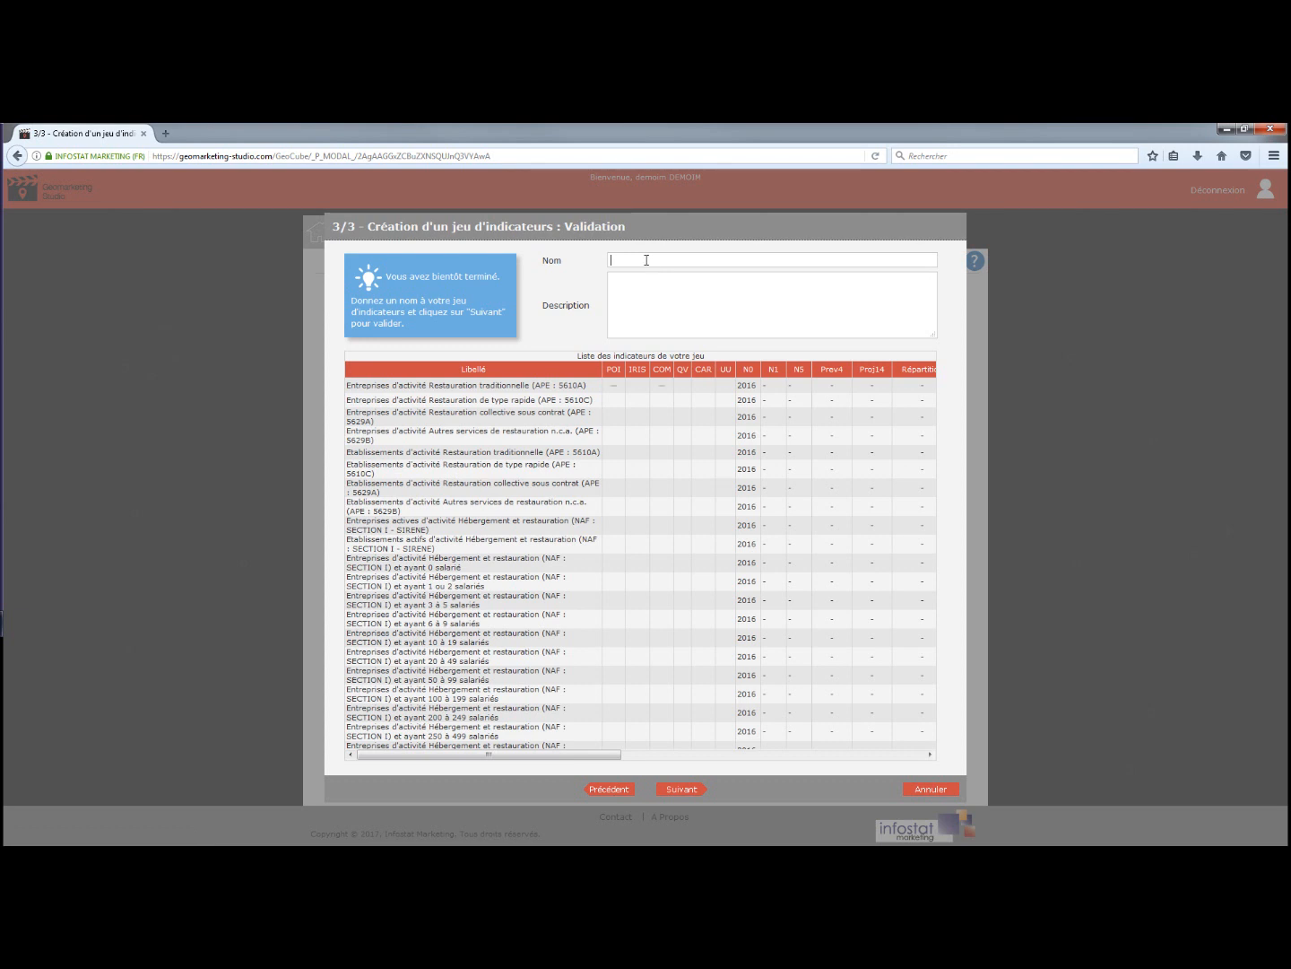
{"action": "type", "text": "j"}
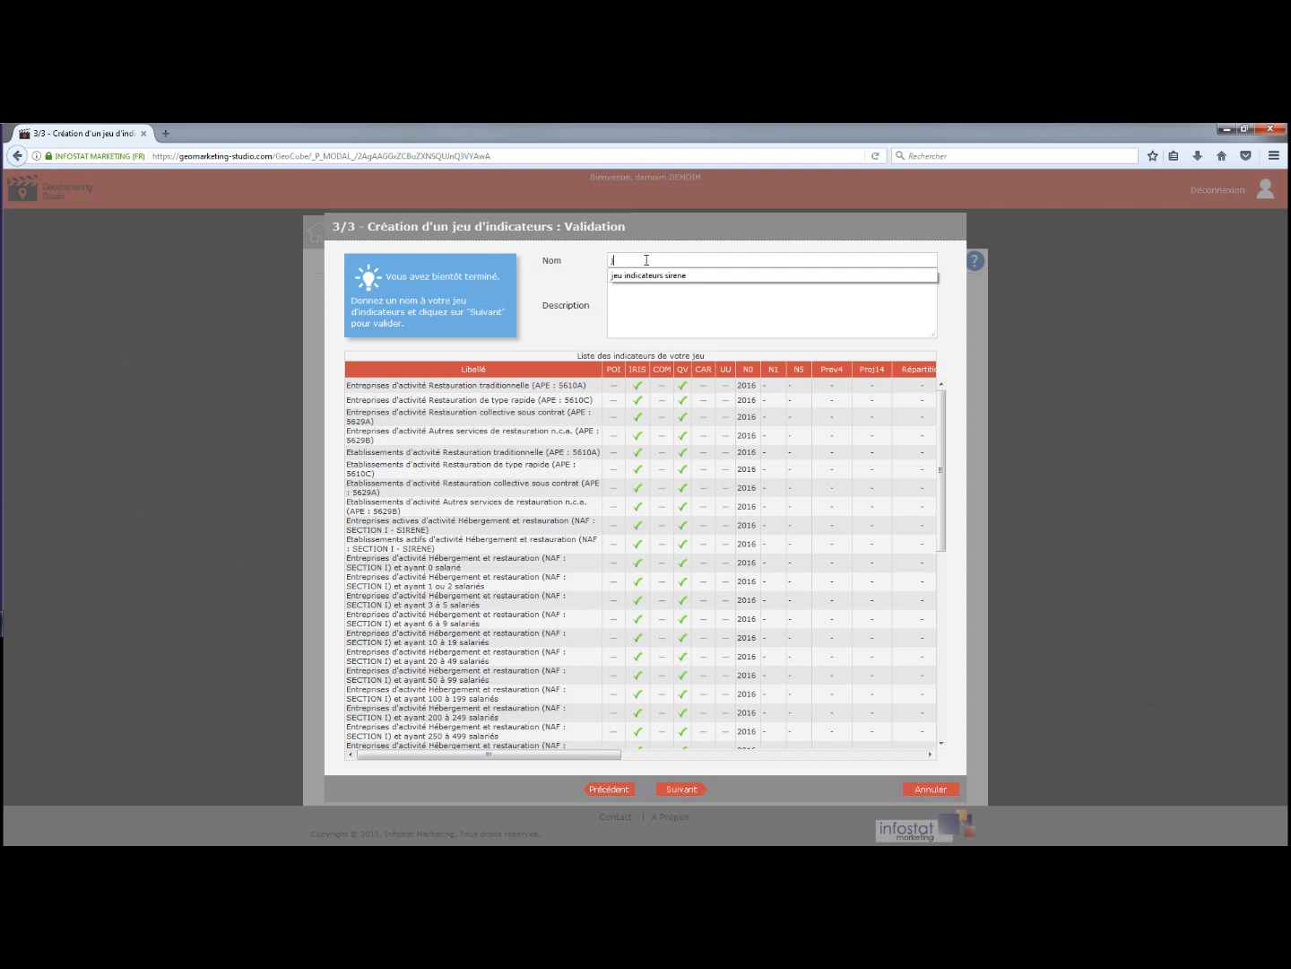
{"action": "left_click", "coordinate": [647, 277]}
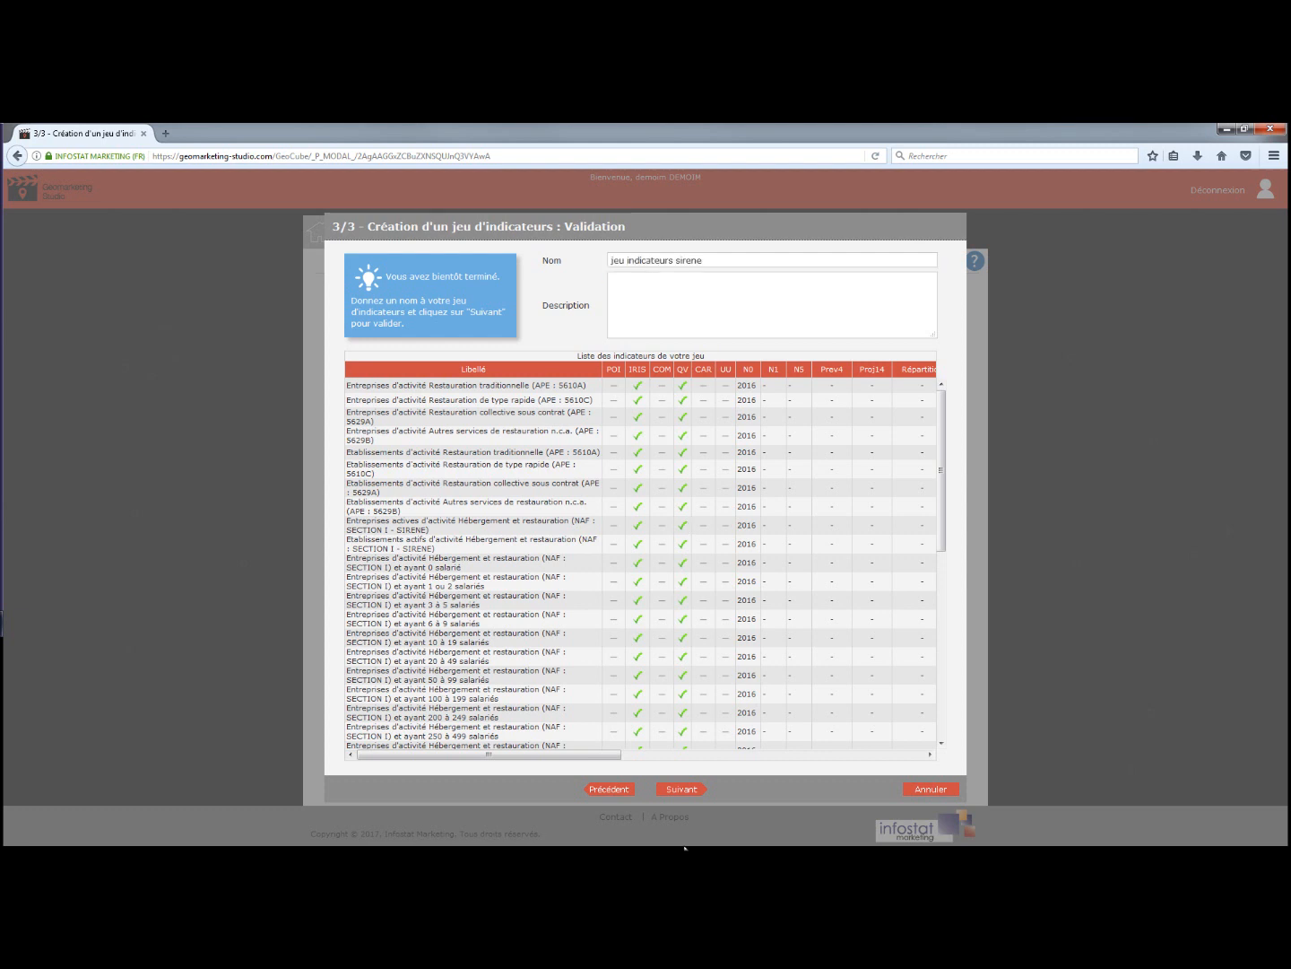
{"action": "left_click", "coordinate": [680, 790]}
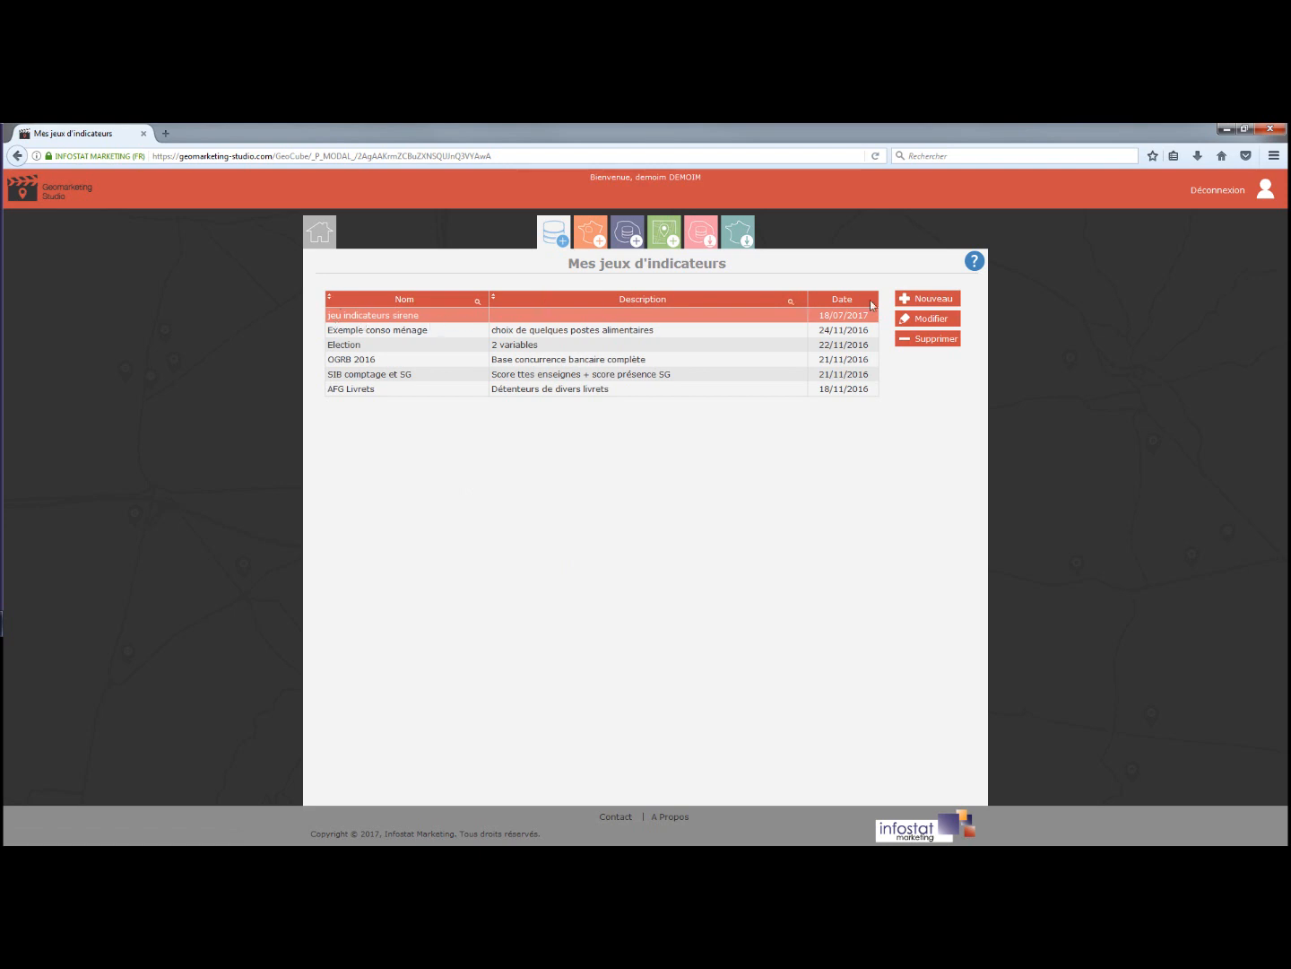
Begin a new study zone from the Mes zones d'étude list.
{"action": "left_click", "coordinate": [593, 229]}
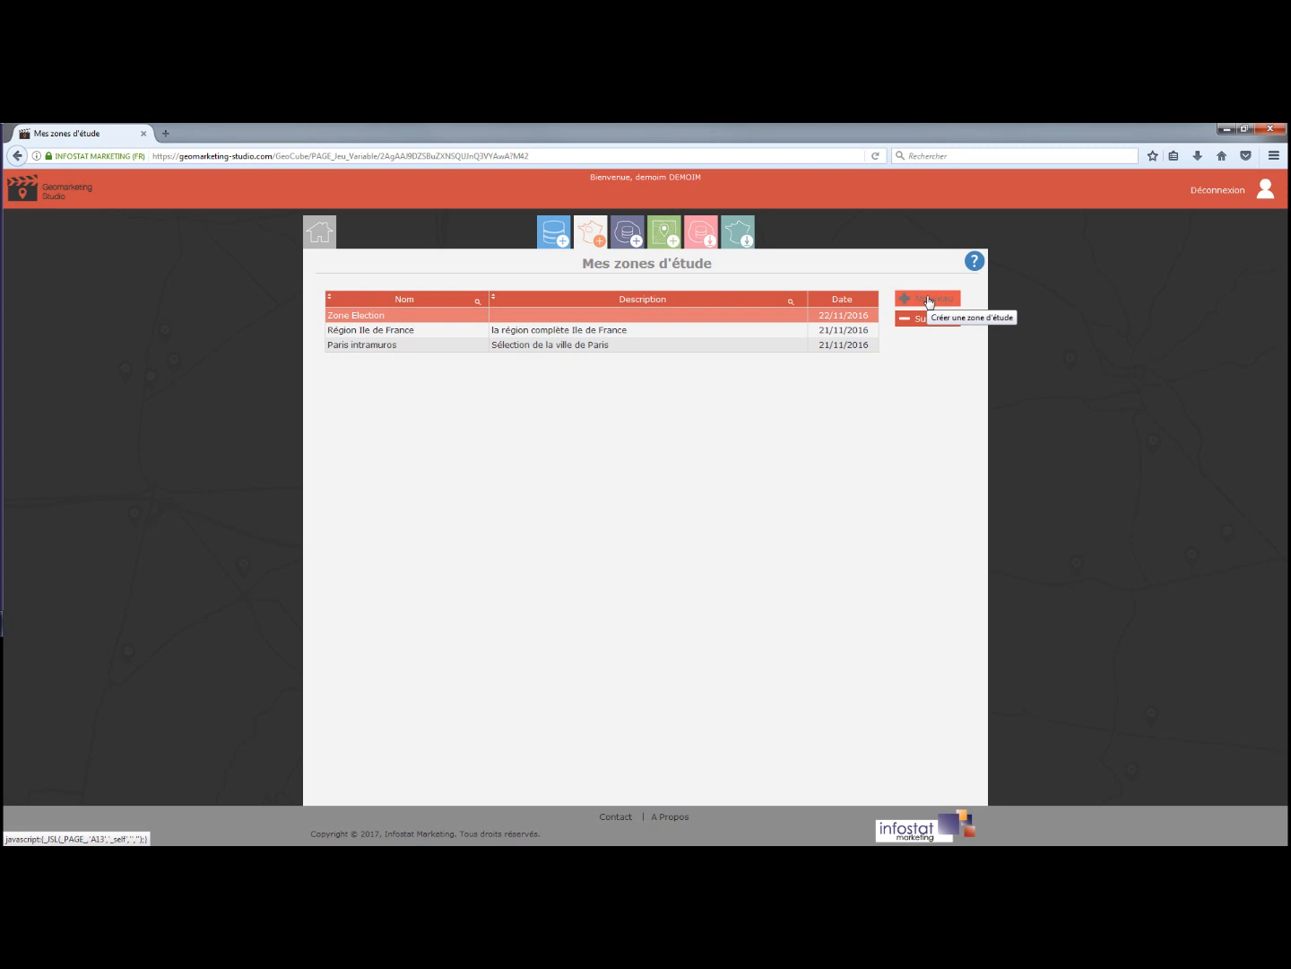
{"action": "left_click", "coordinate": [929, 302]}
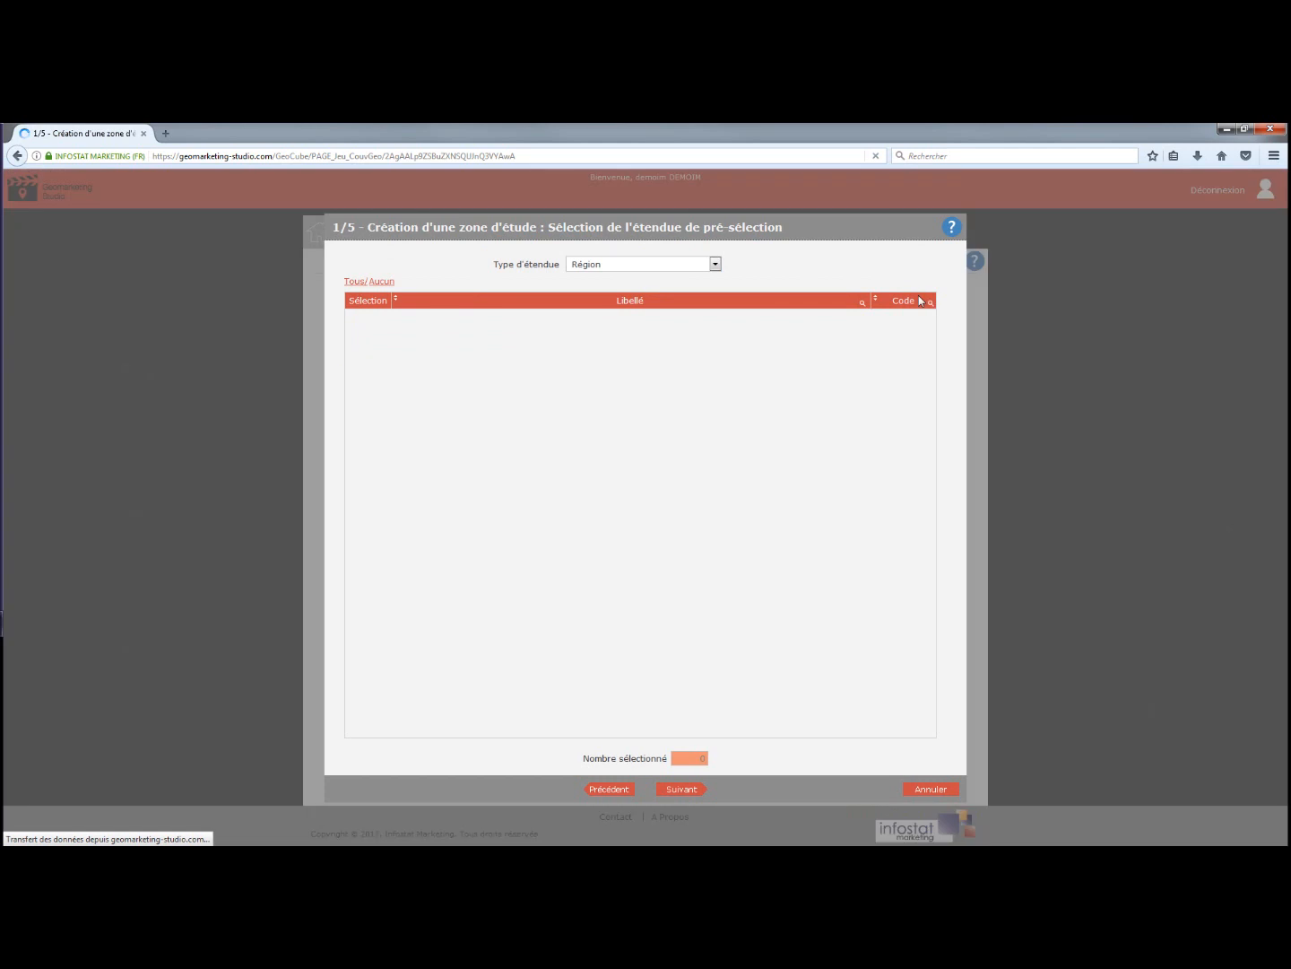
Switch the extent type to departments and advance through the extent steps to naming.
{"action": "left_click", "coordinate": [714, 263]}
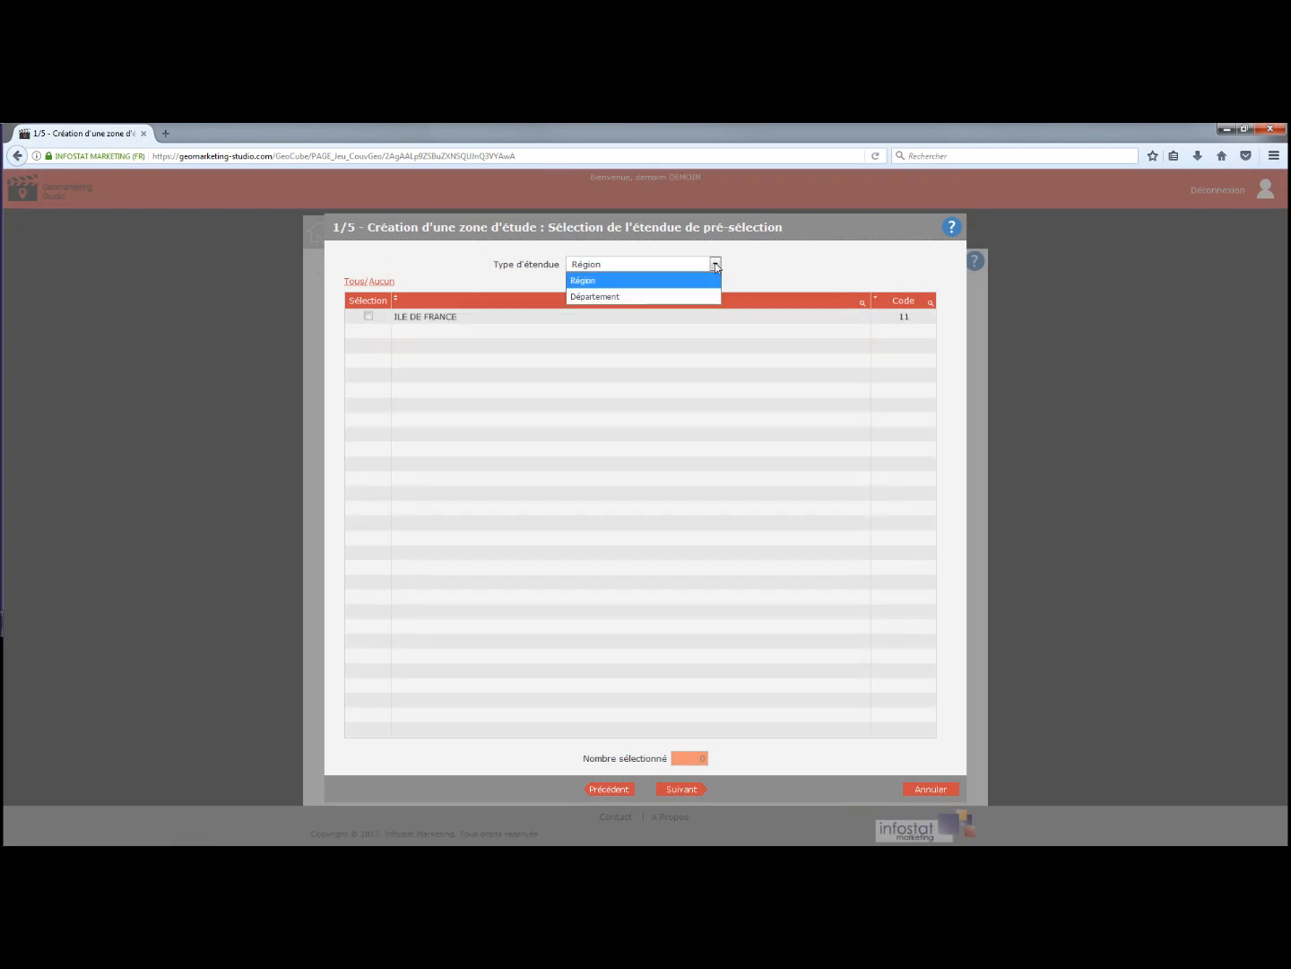
{"action": "left_click", "coordinate": [680, 297]}
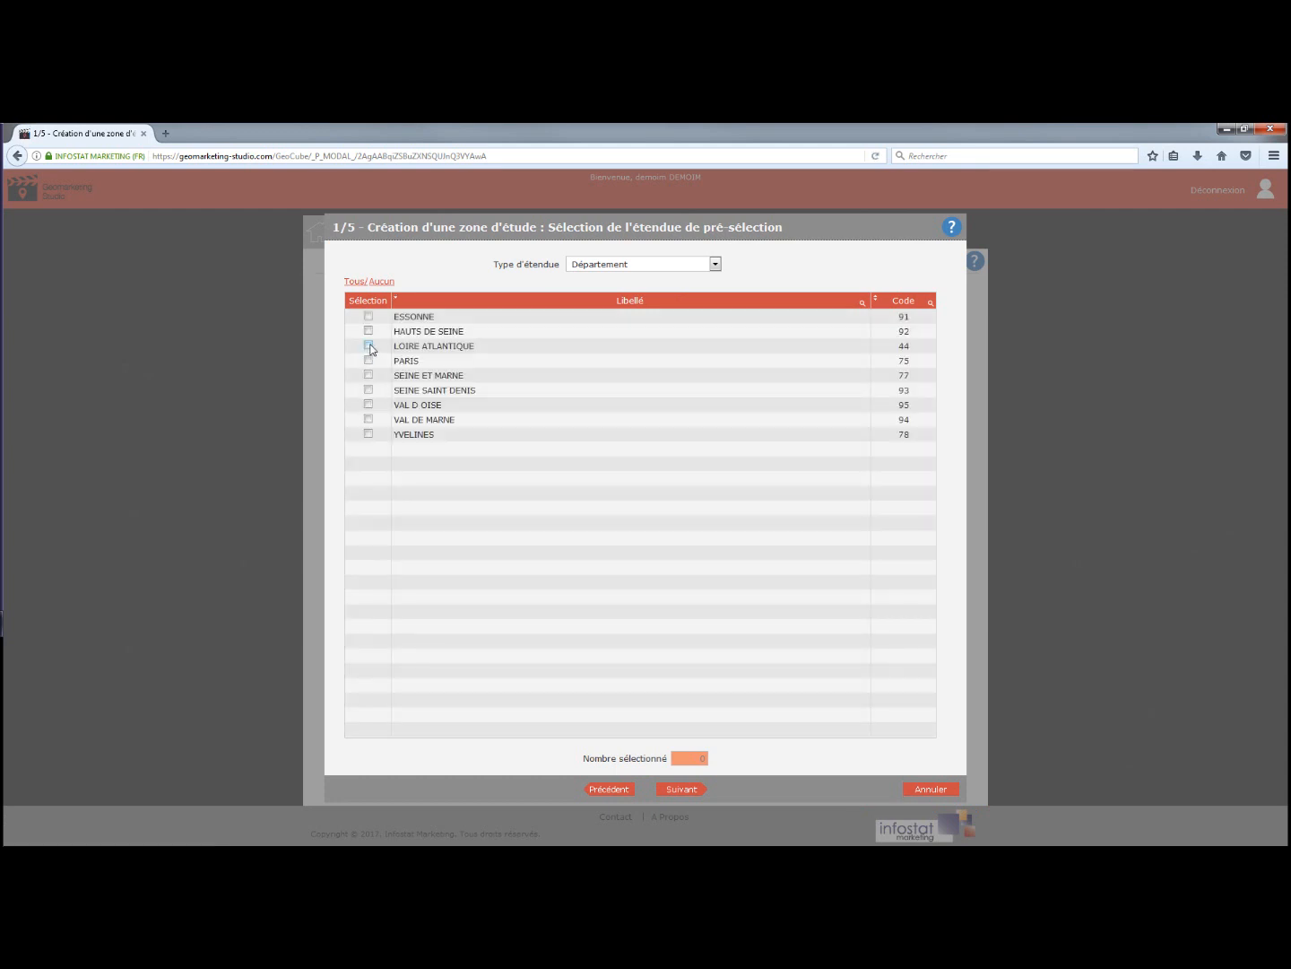
{"action": "left_click", "coordinate": [683, 790]}
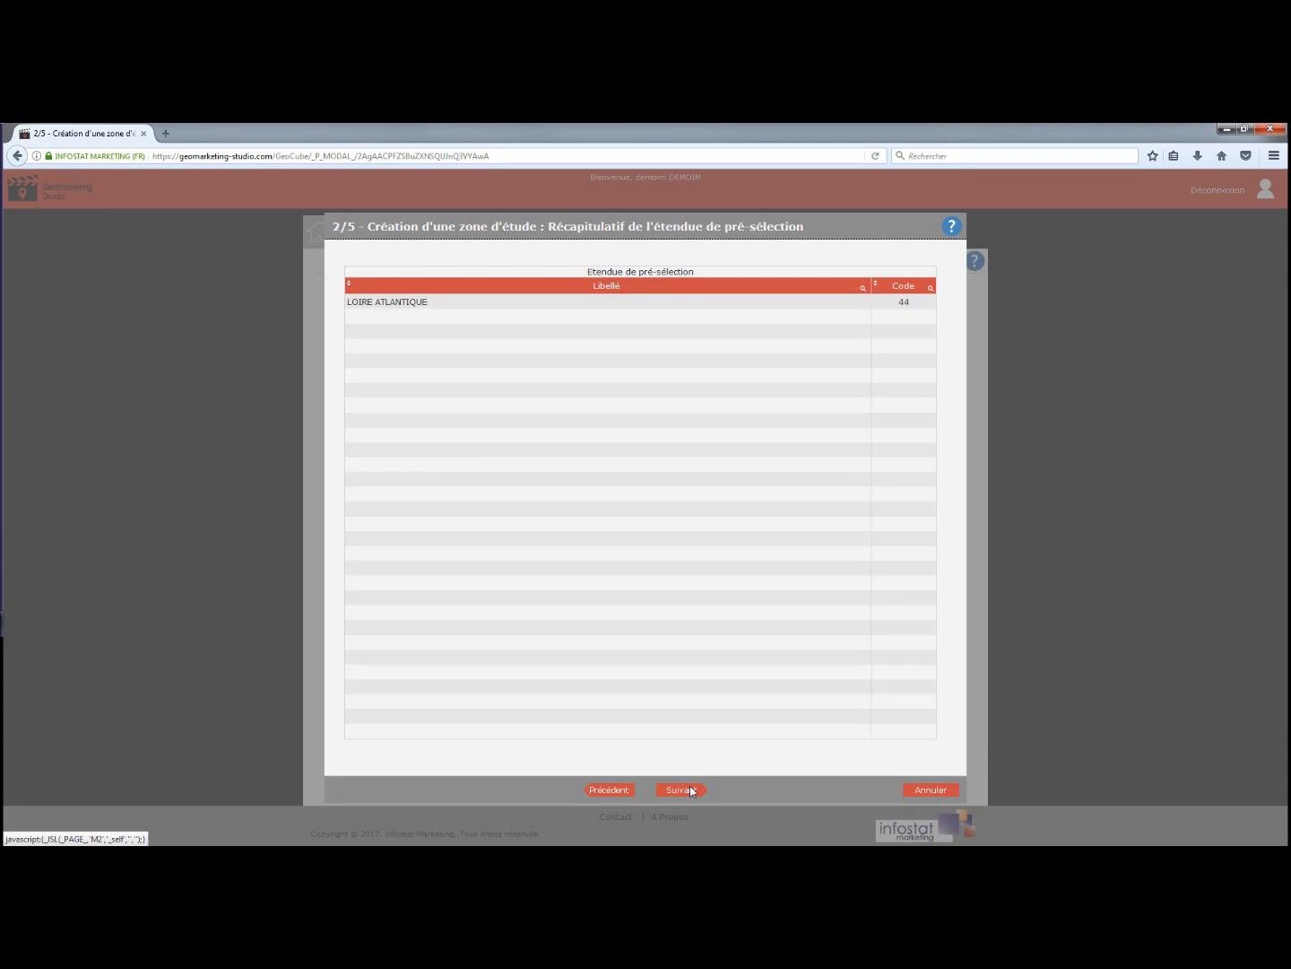
{"action": "left_click", "coordinate": [683, 789]}
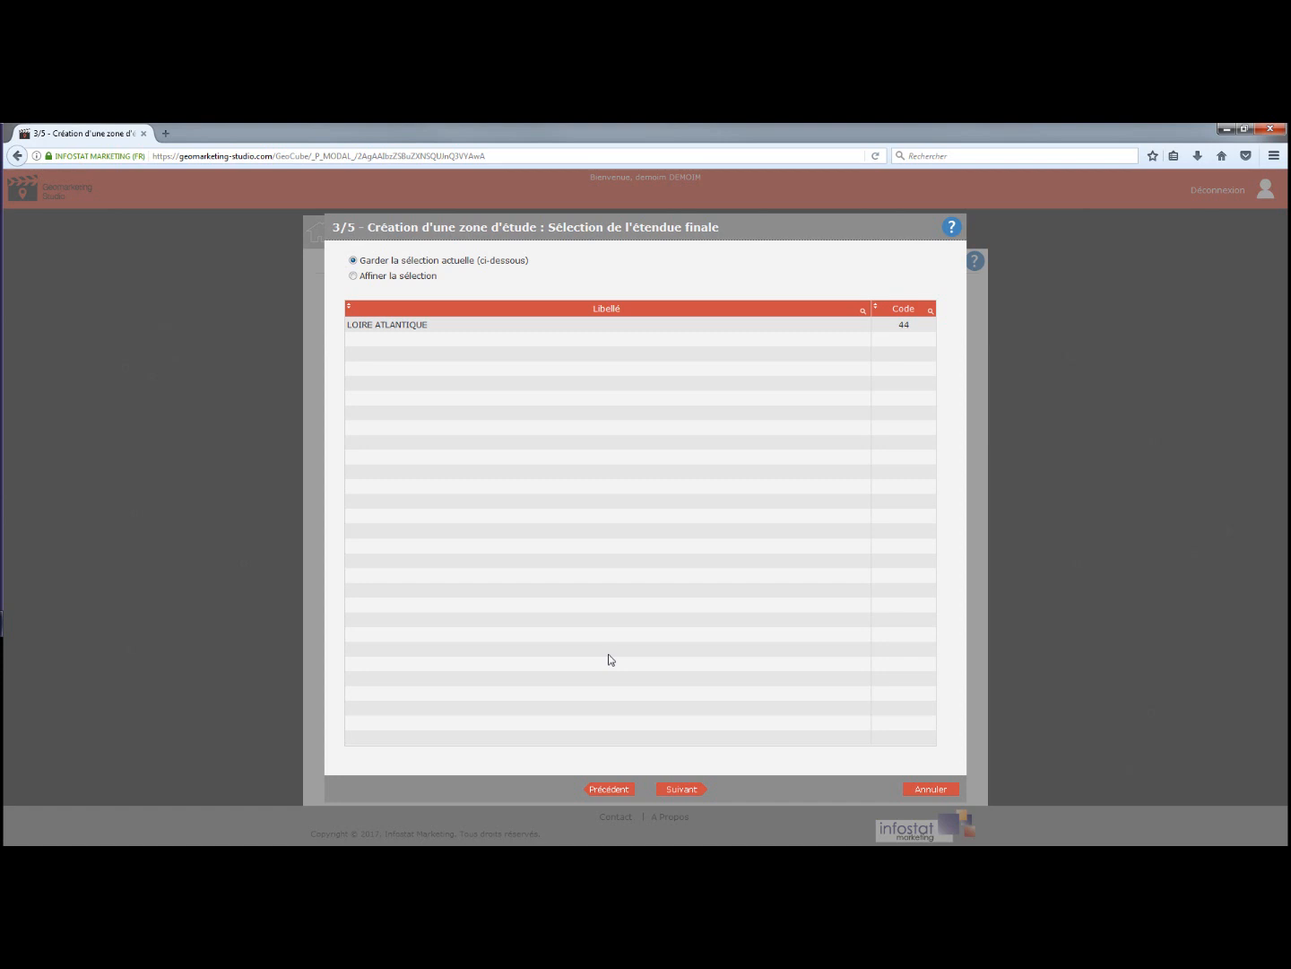
{"action": "left_click", "coordinate": [679, 791]}
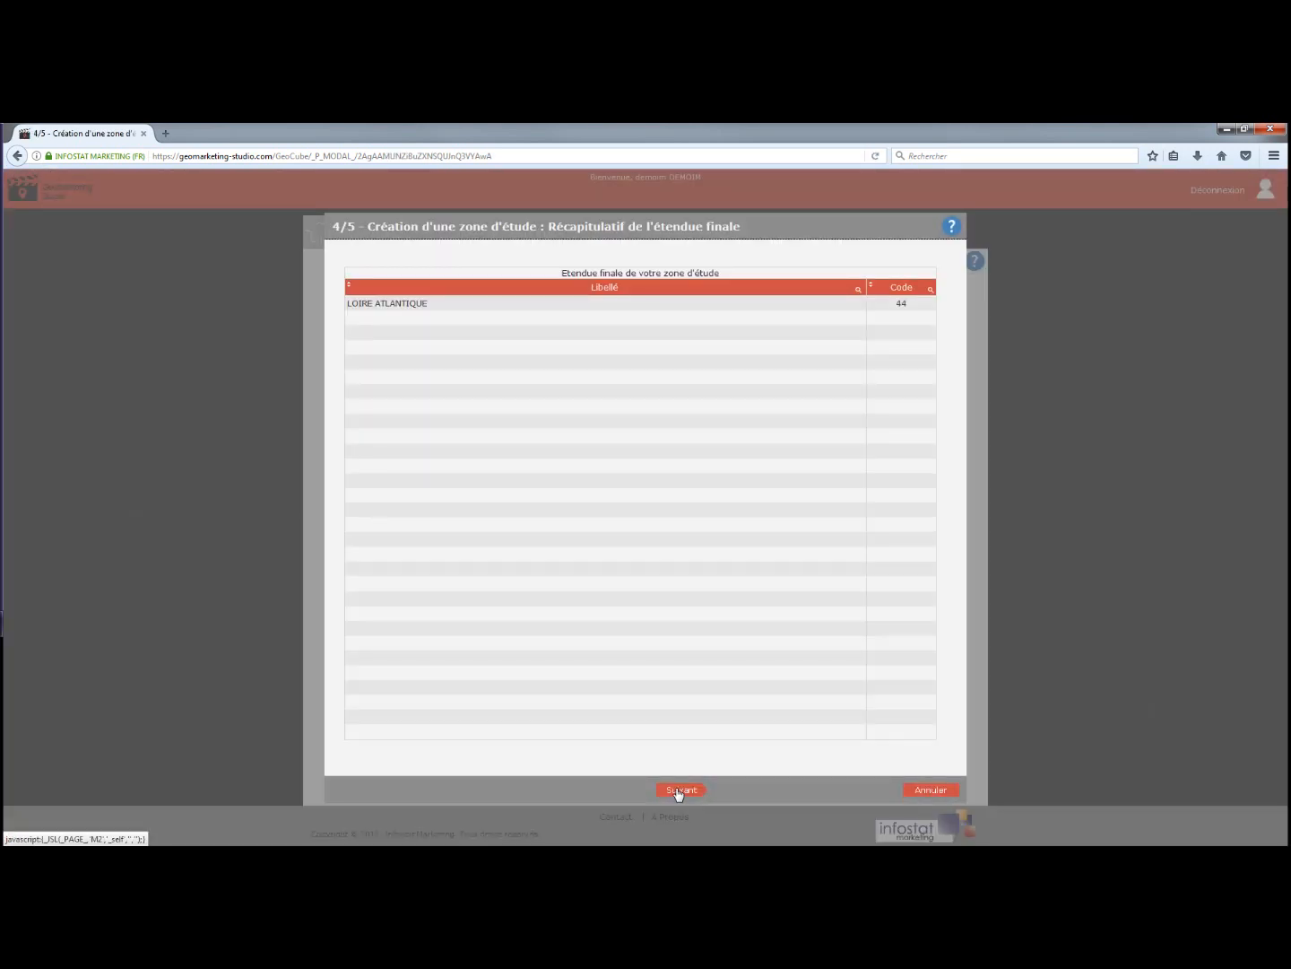
{"action": "left_click", "coordinate": [678, 790]}
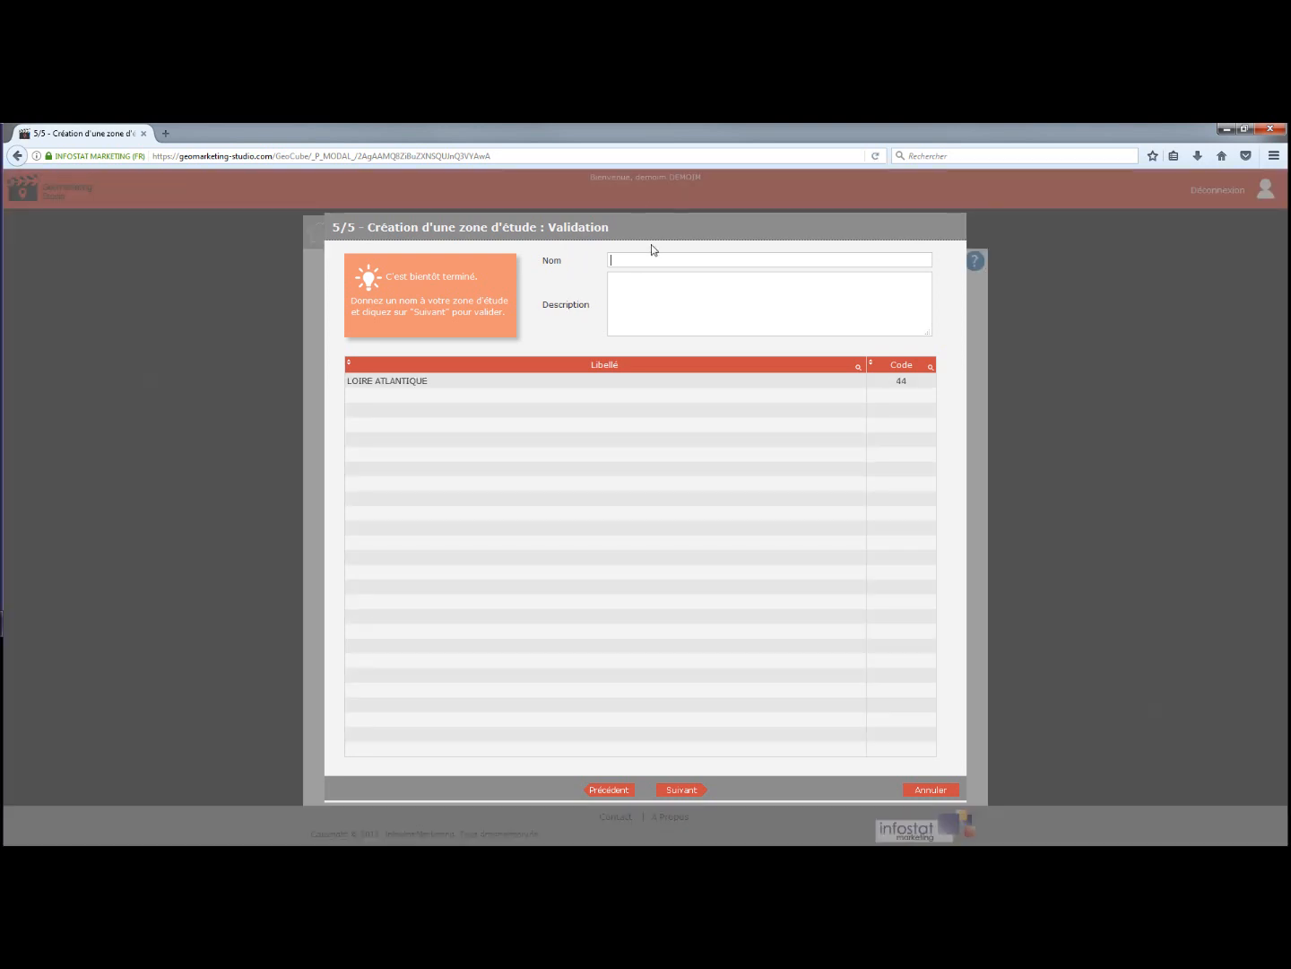
Name the study zone 'dep 44' and save it.
{"action": "type", "text": "d"}
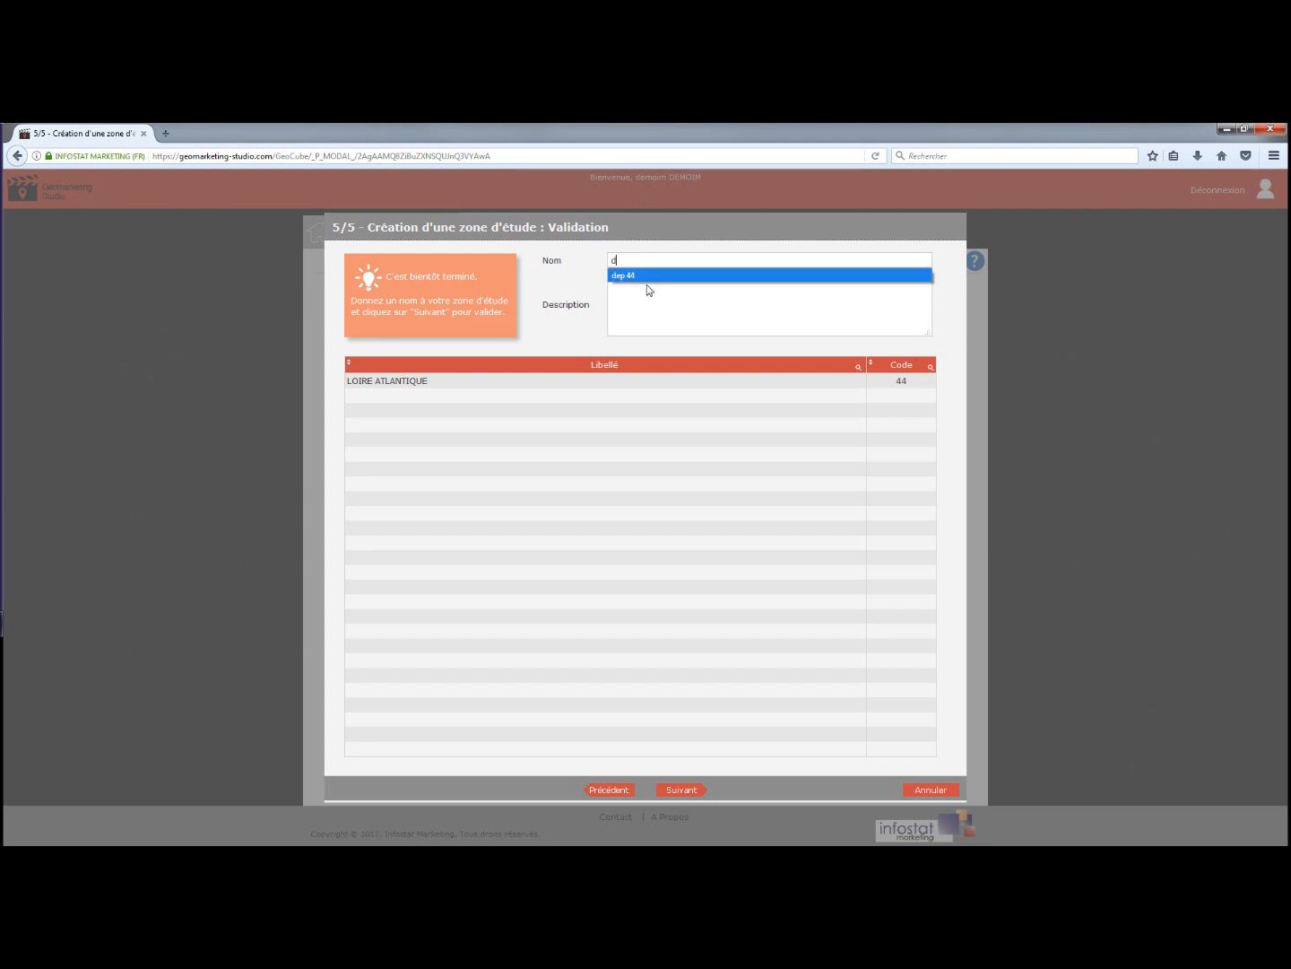
{"action": "left_click", "coordinate": [644, 274]}
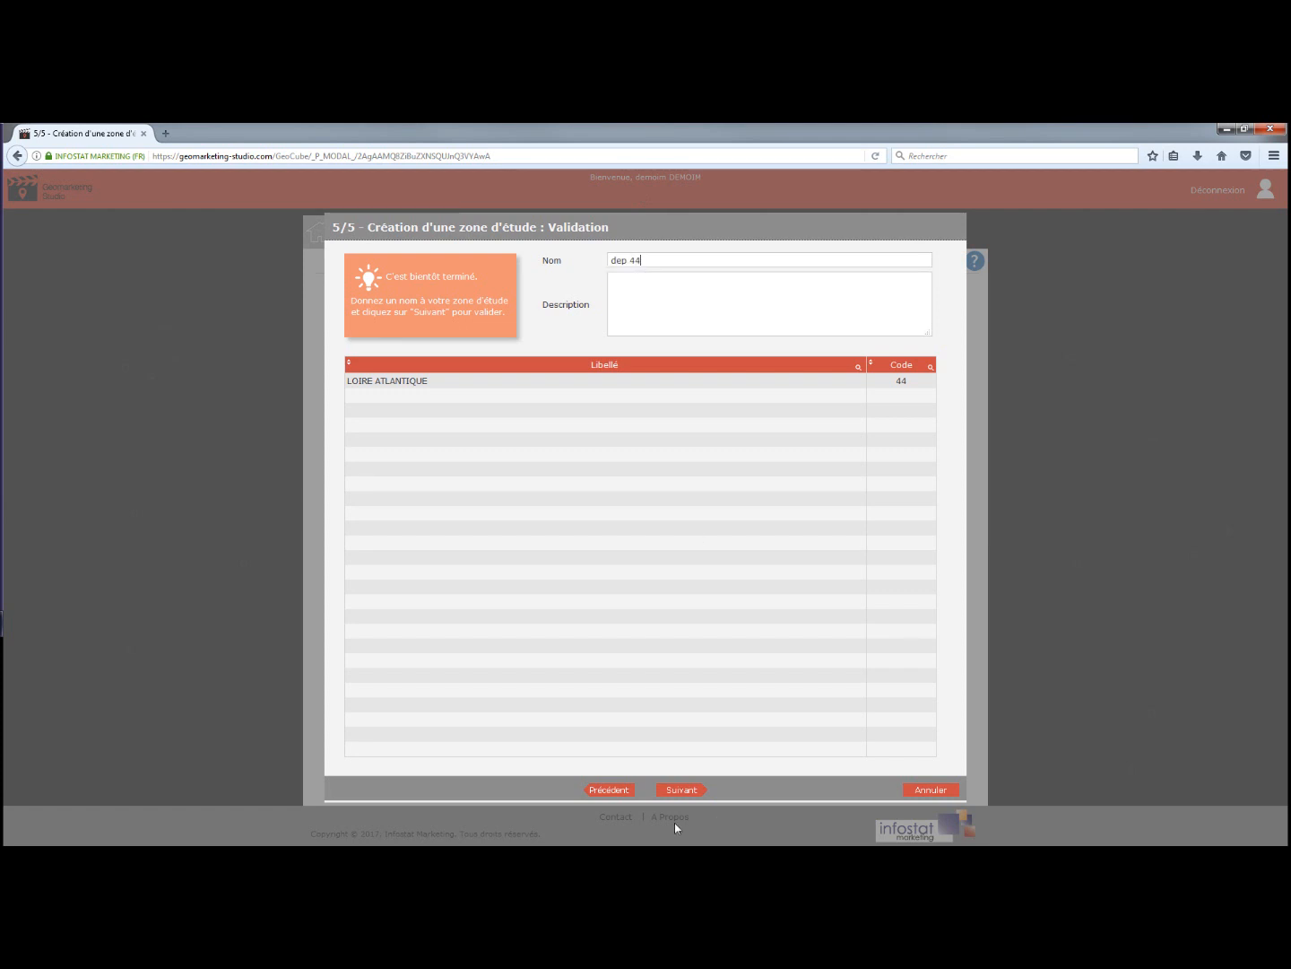
{"action": "left_click", "coordinate": [682, 790]}
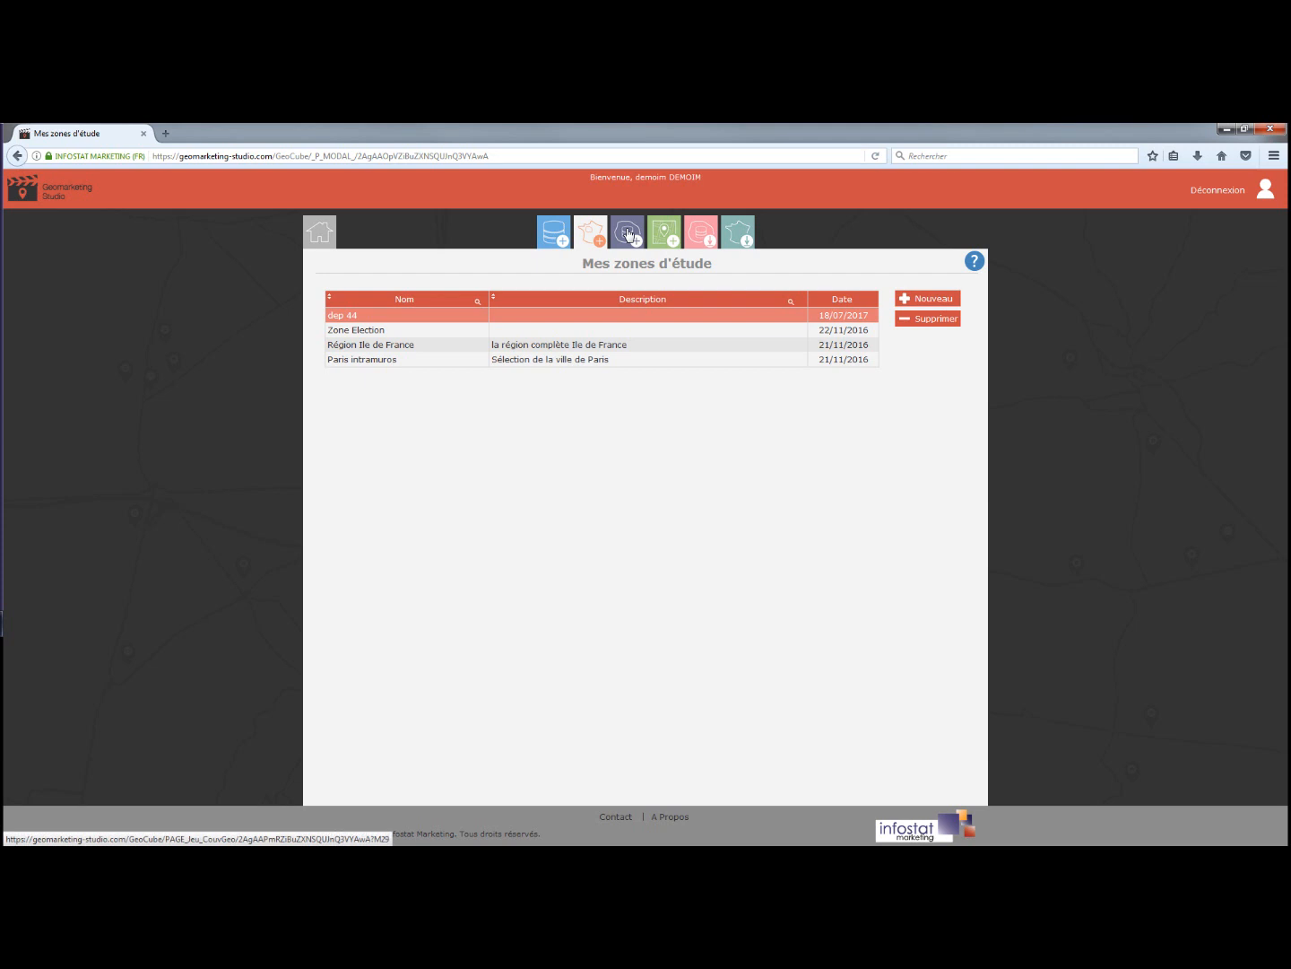
Start a new data set on 'jeu indicateurs sirene' using IRIS as the geographic unit.
{"action": "left_click", "coordinate": [628, 234]}
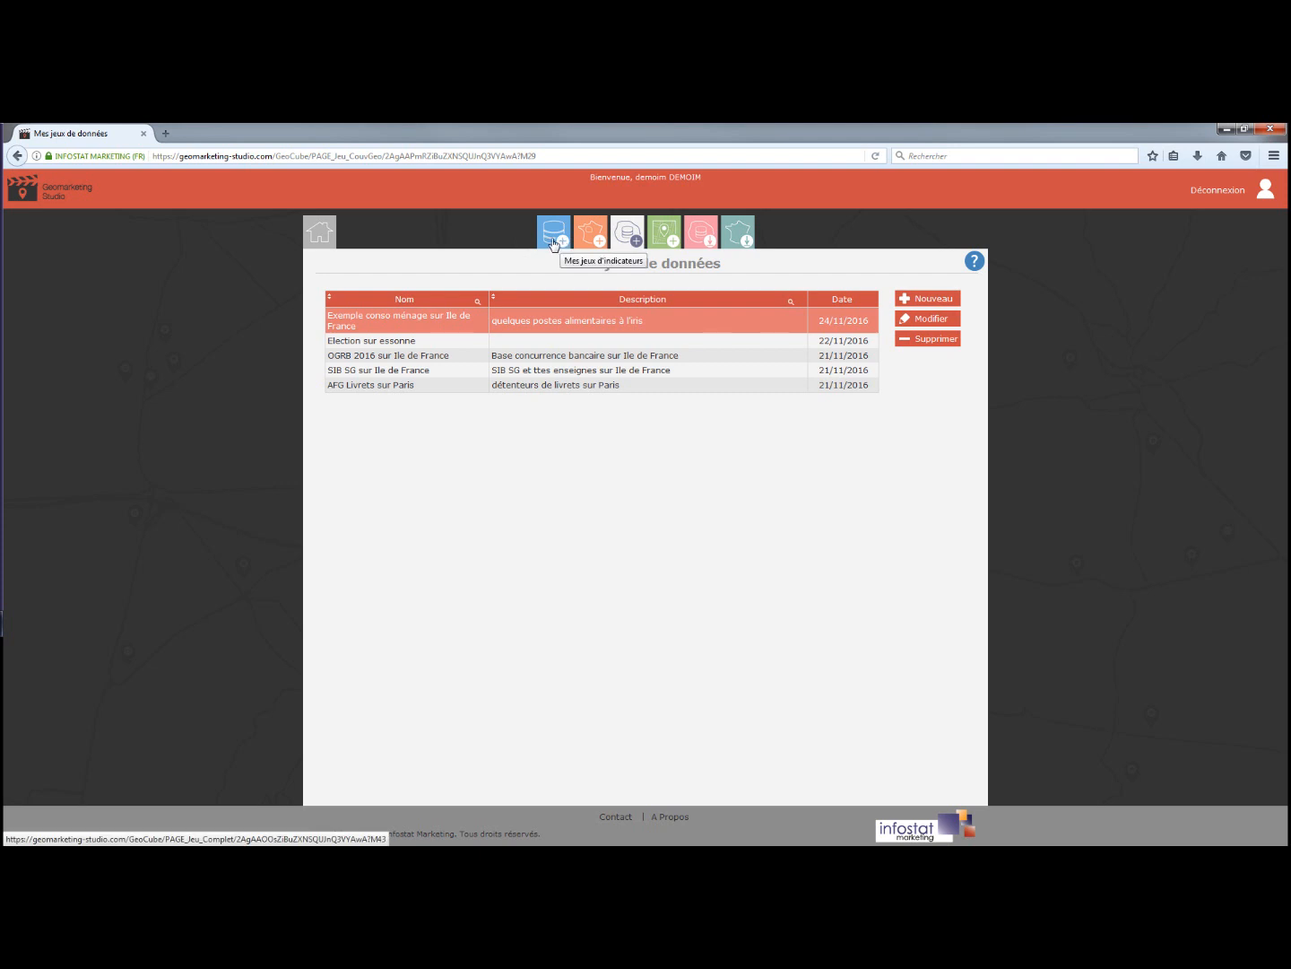
{"action": "left_click", "coordinate": [931, 300]}
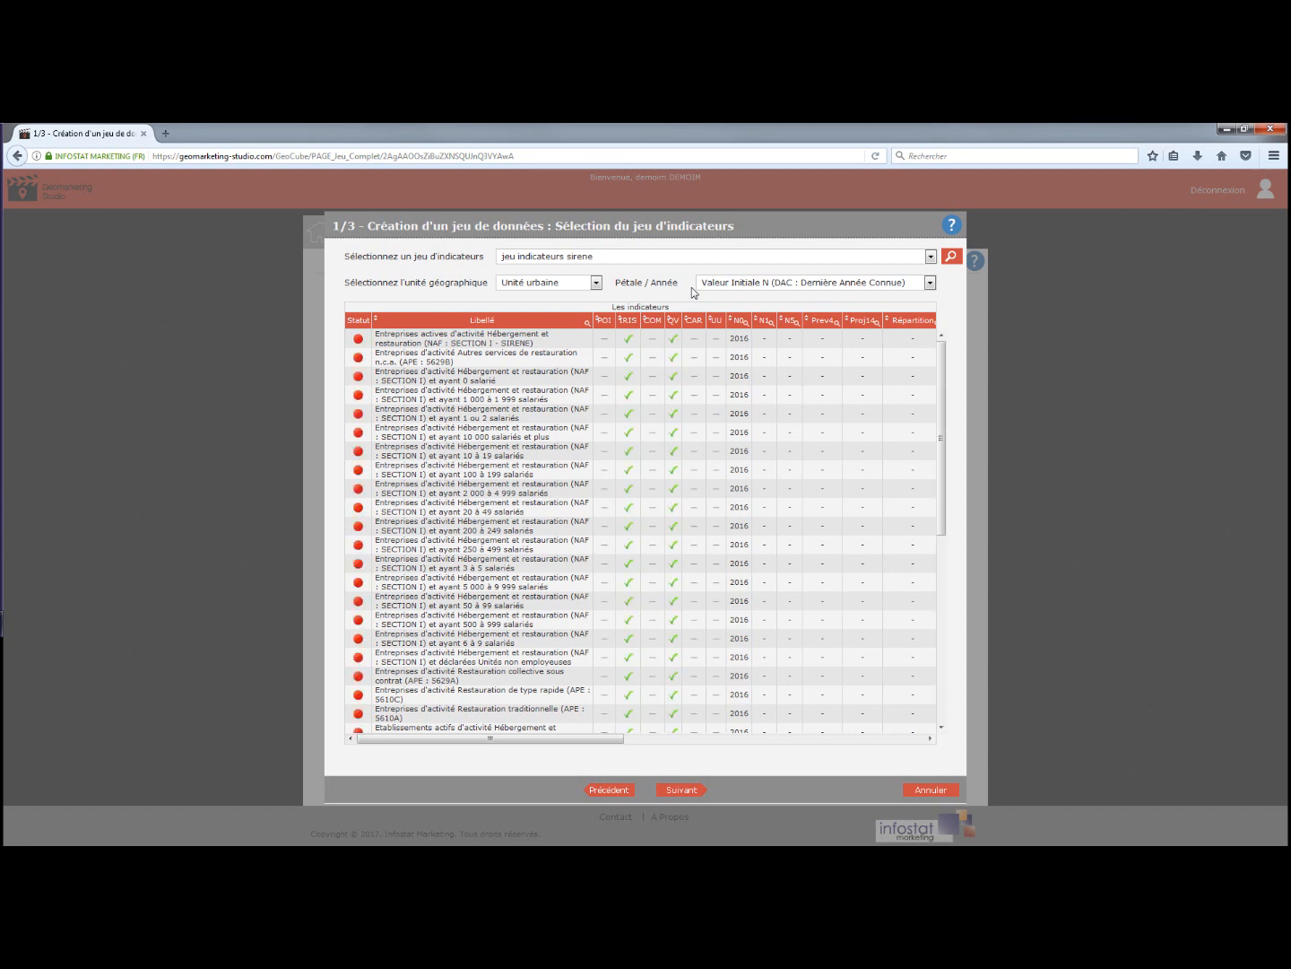
{"action": "left_click", "coordinate": [596, 283]}
{"action": "left_click", "coordinate": [537, 347]}
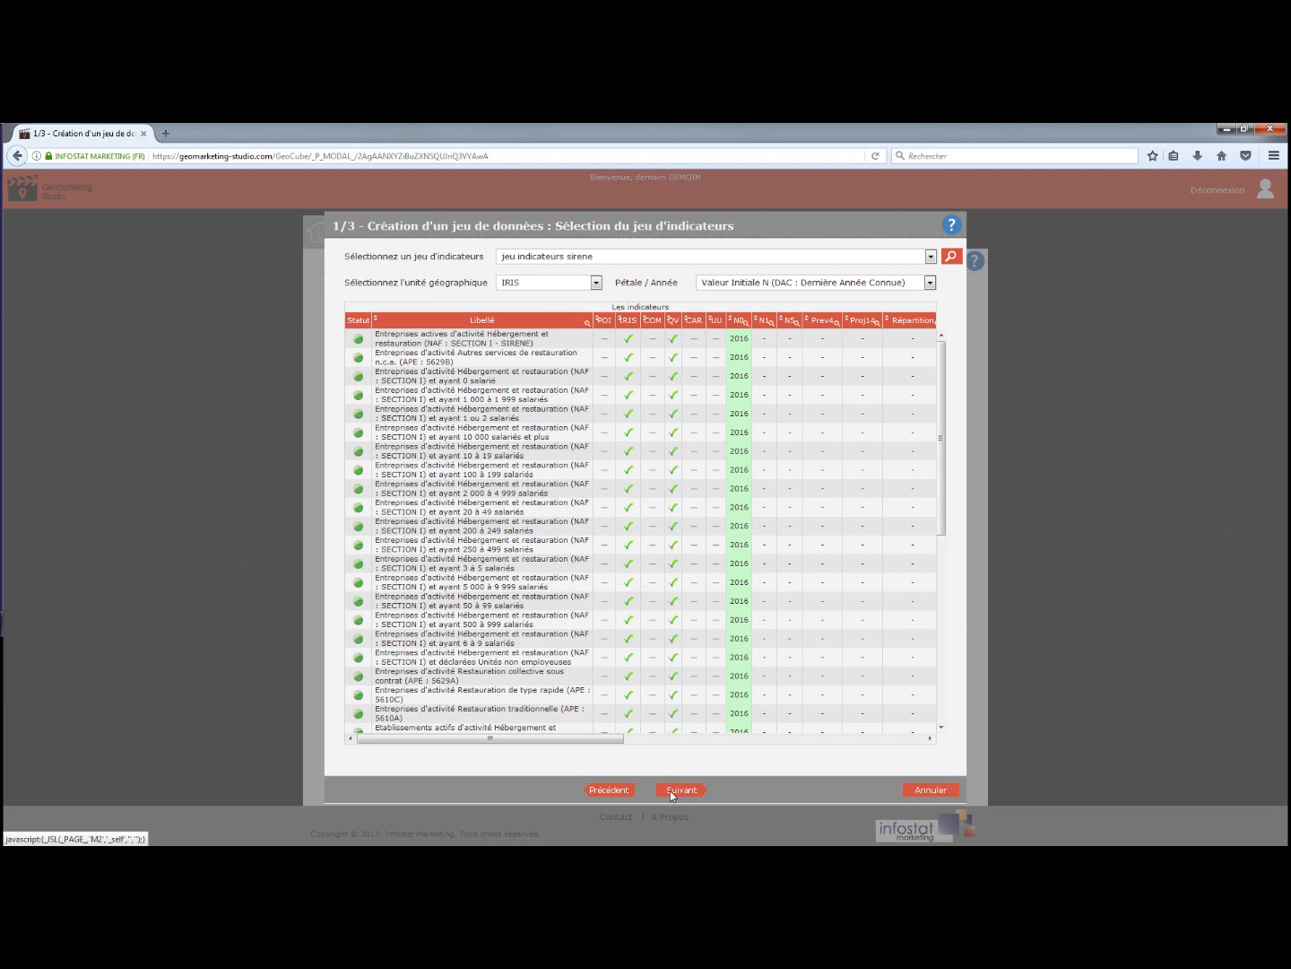
{"action": "left_click", "coordinate": [670, 790]}
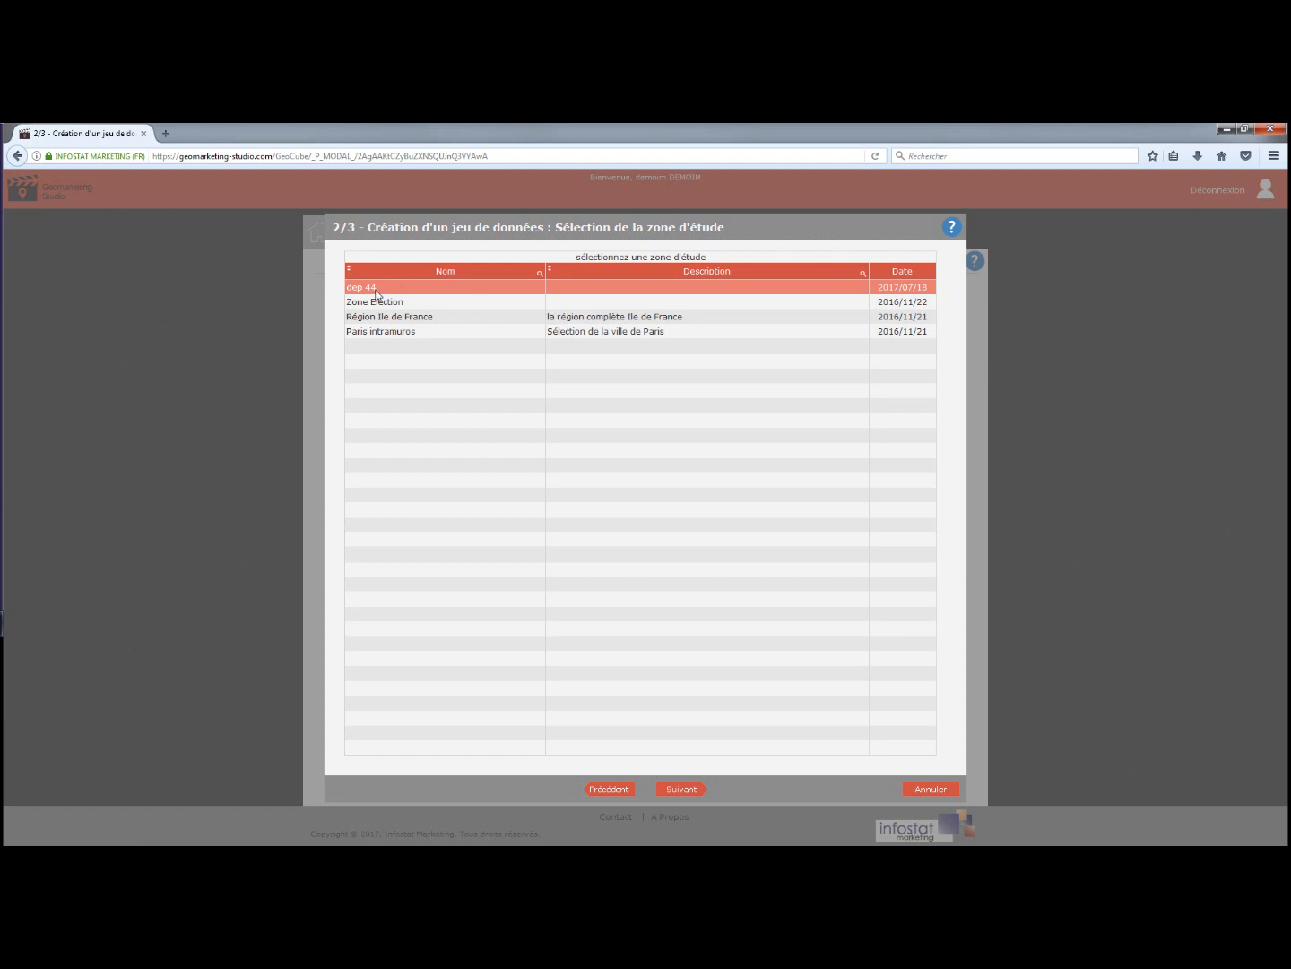
Keep the dep 44 zone, name the data set 'jeu indicateur sirene iris dep 44' and save.
{"action": "left_click", "coordinate": [694, 790]}
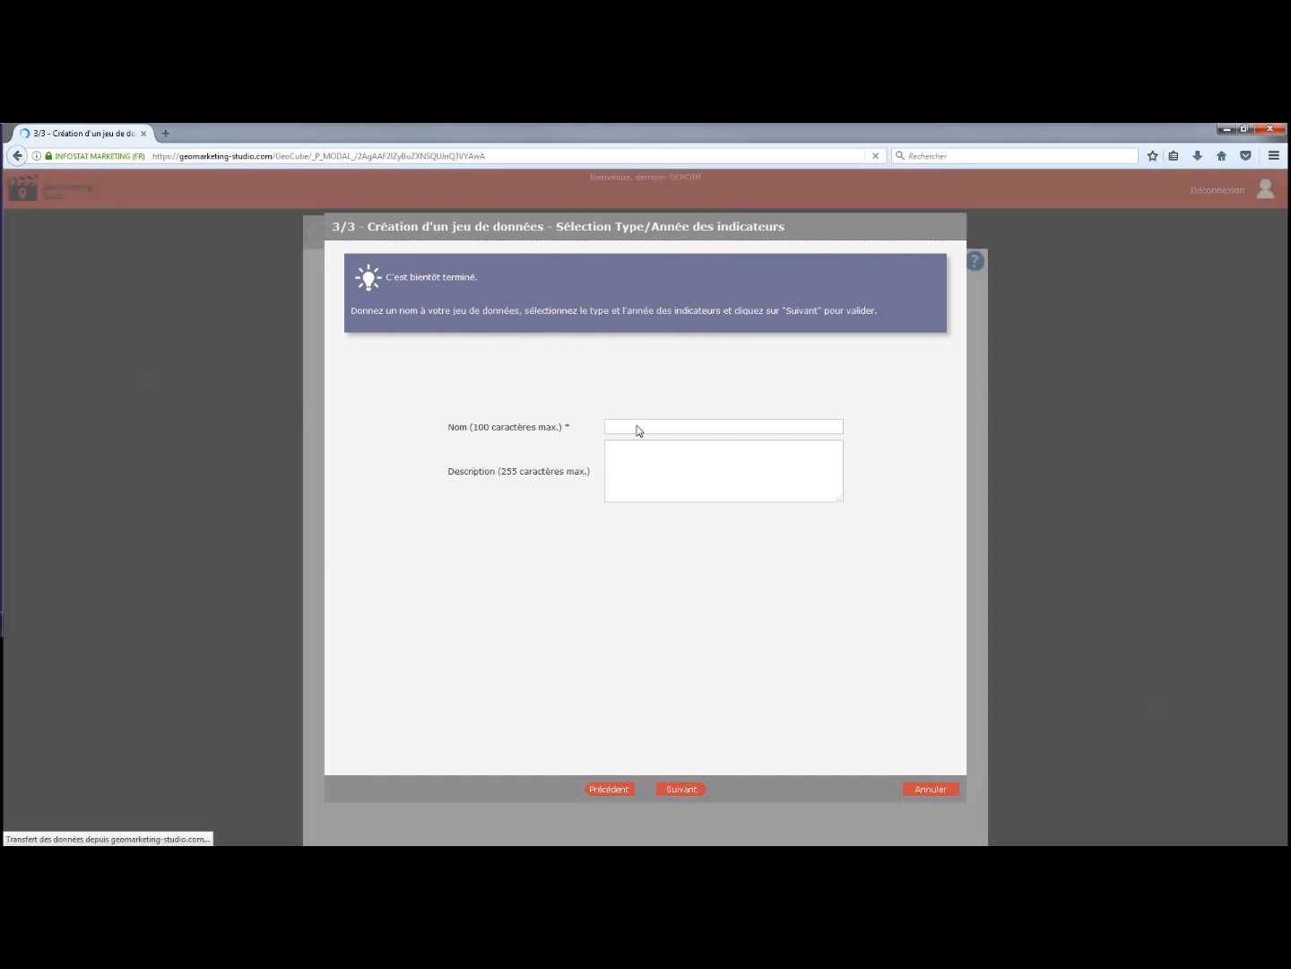
{"action": "left_click", "coordinate": [645, 429]}
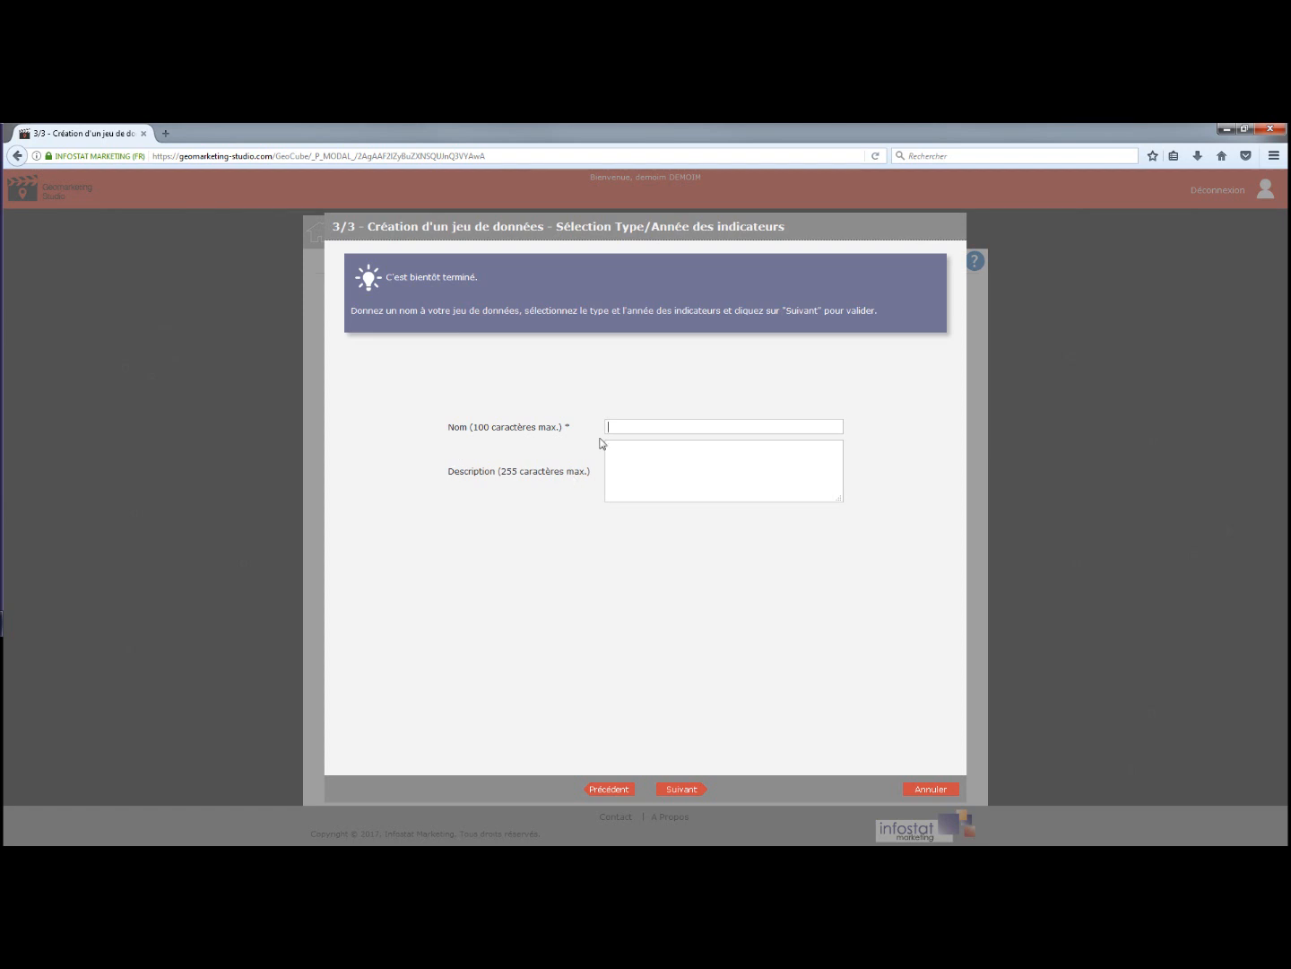
{"action": "left_click", "coordinate": [611, 428]}
{"action": "left_click", "coordinate": [640, 447]}
{"action": "left_click", "coordinate": [680, 792]}
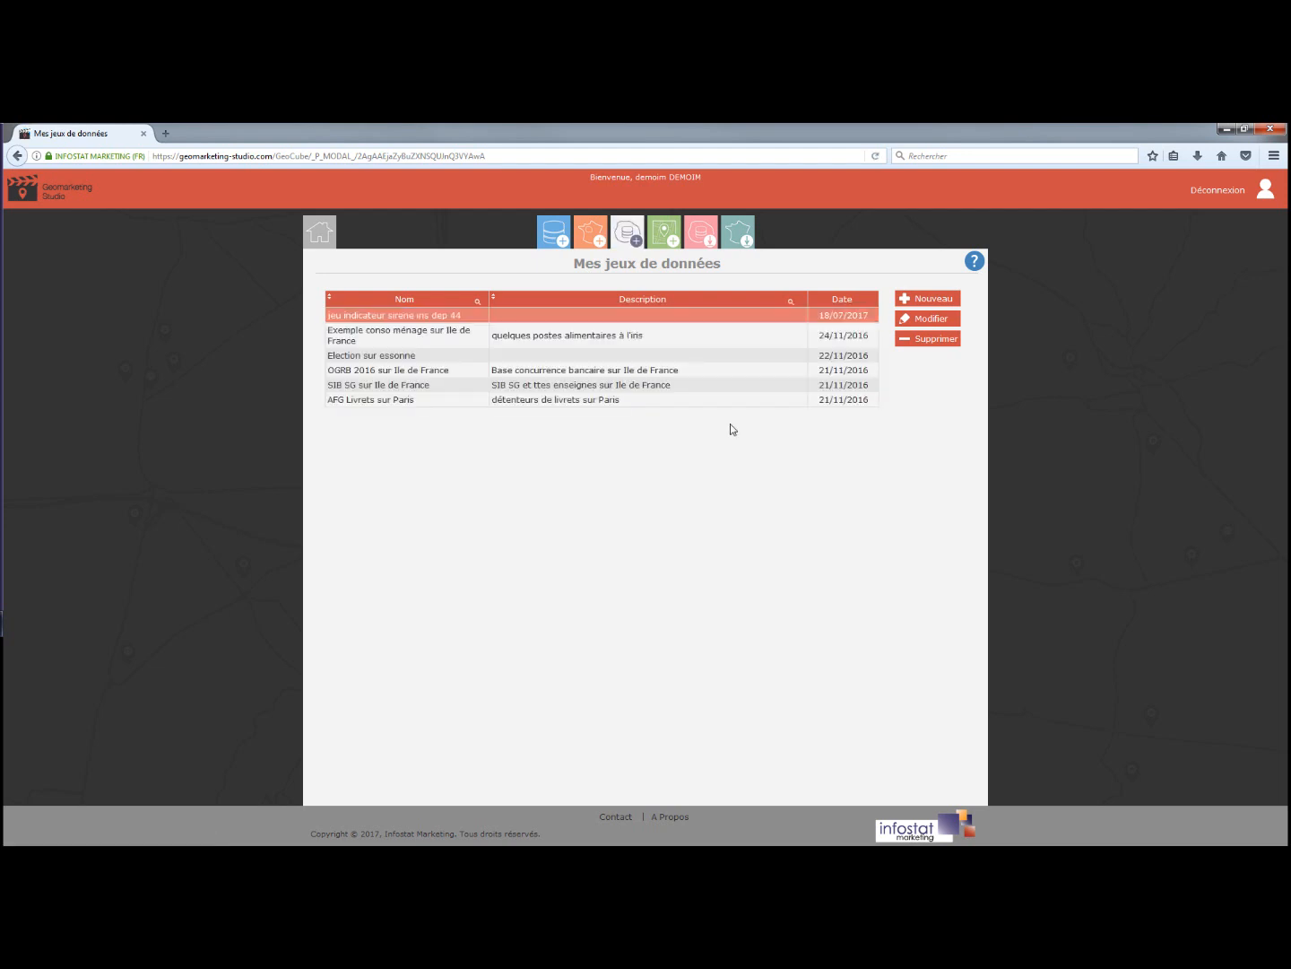
Create a new mapIM map from the 'jeu indicateur sirene iris dep 44' data set.
{"action": "left_click", "coordinate": [665, 238]}
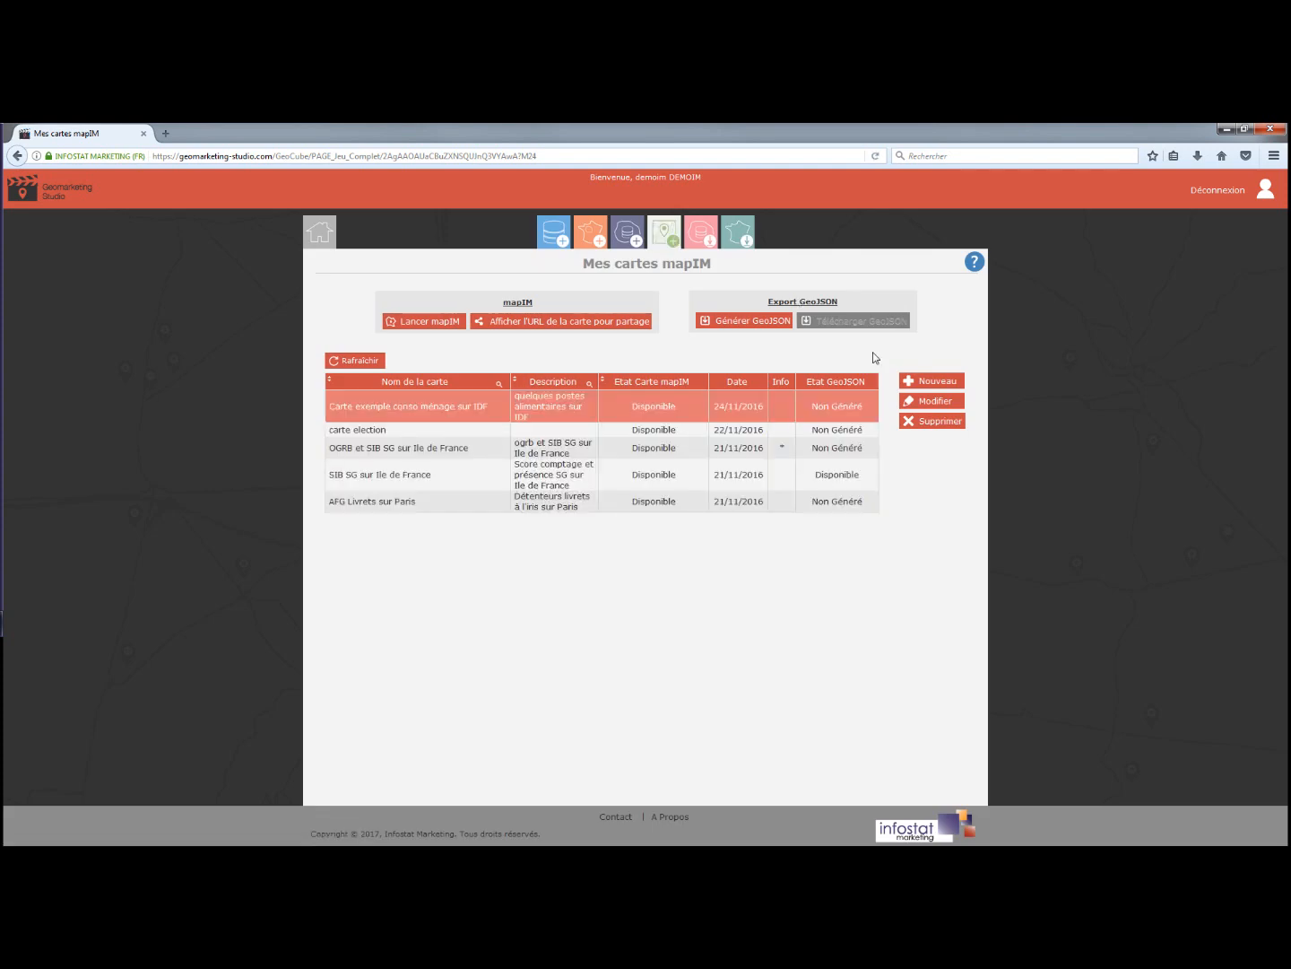
{"action": "left_click", "coordinate": [928, 384]}
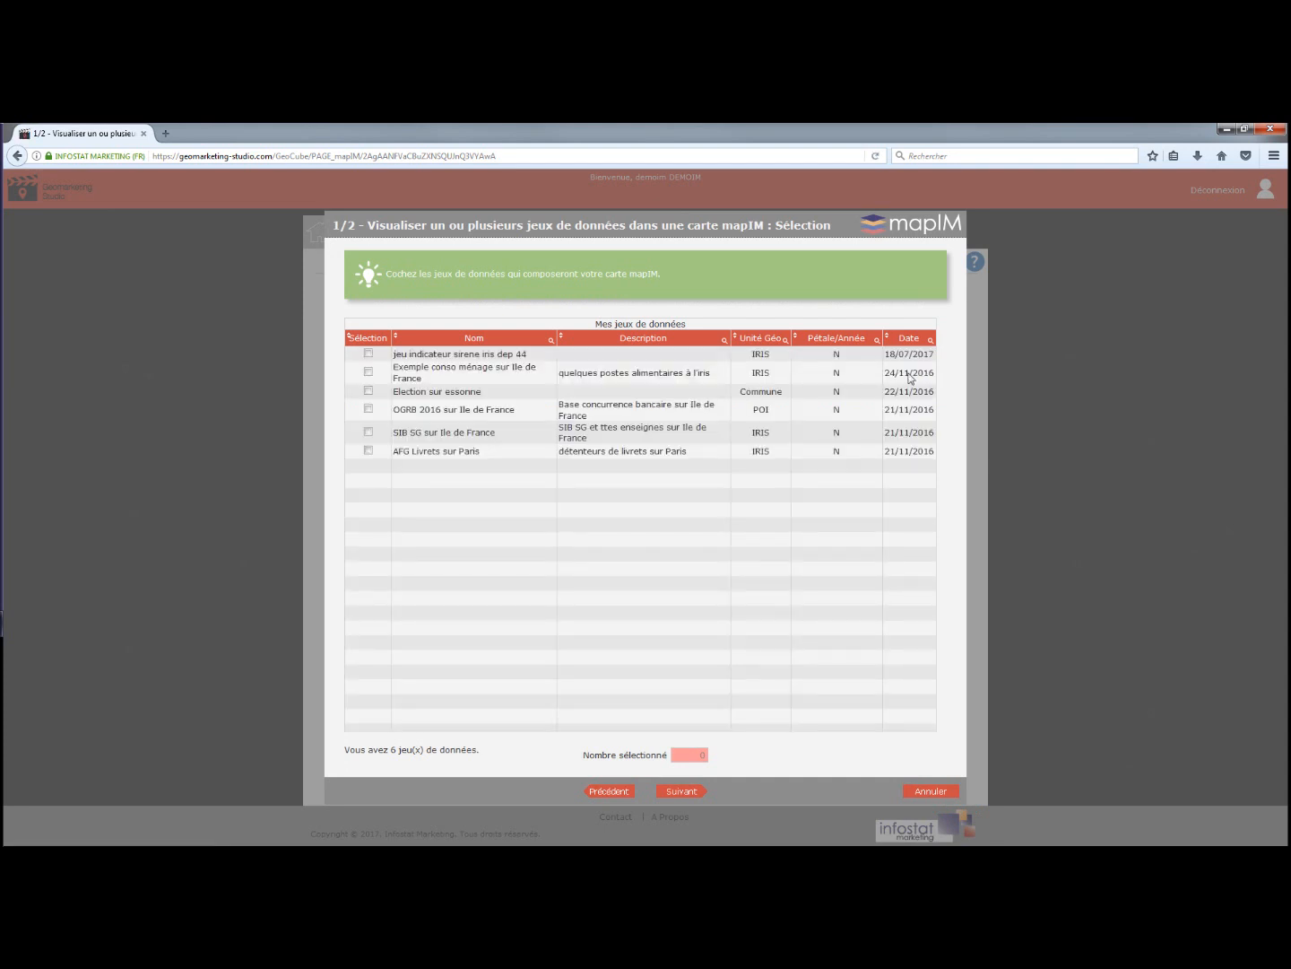
{"action": "left_click", "coordinate": [368, 355]}
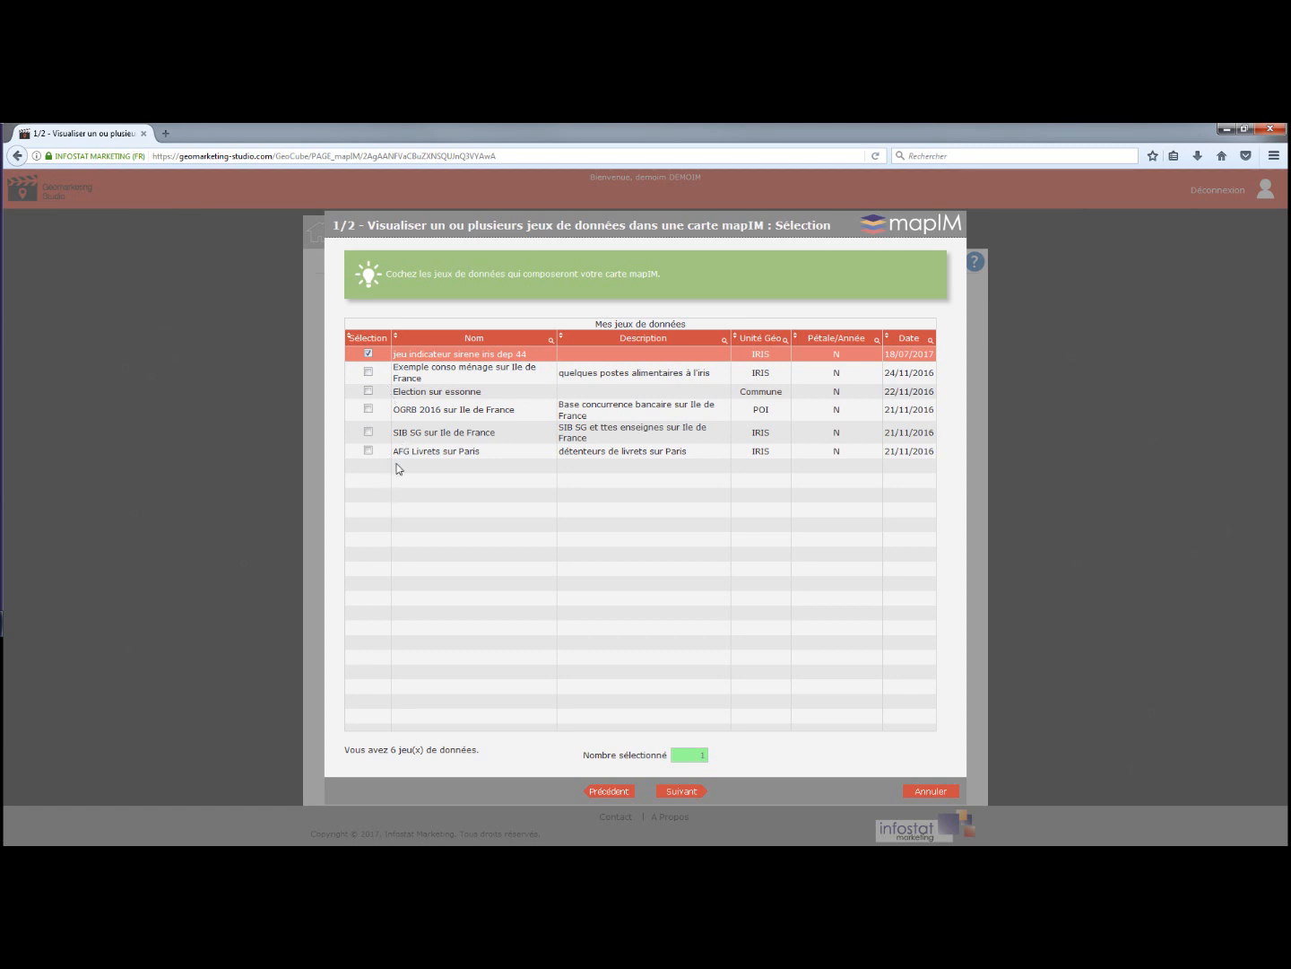
{"action": "left_click", "coordinate": [682, 794]}
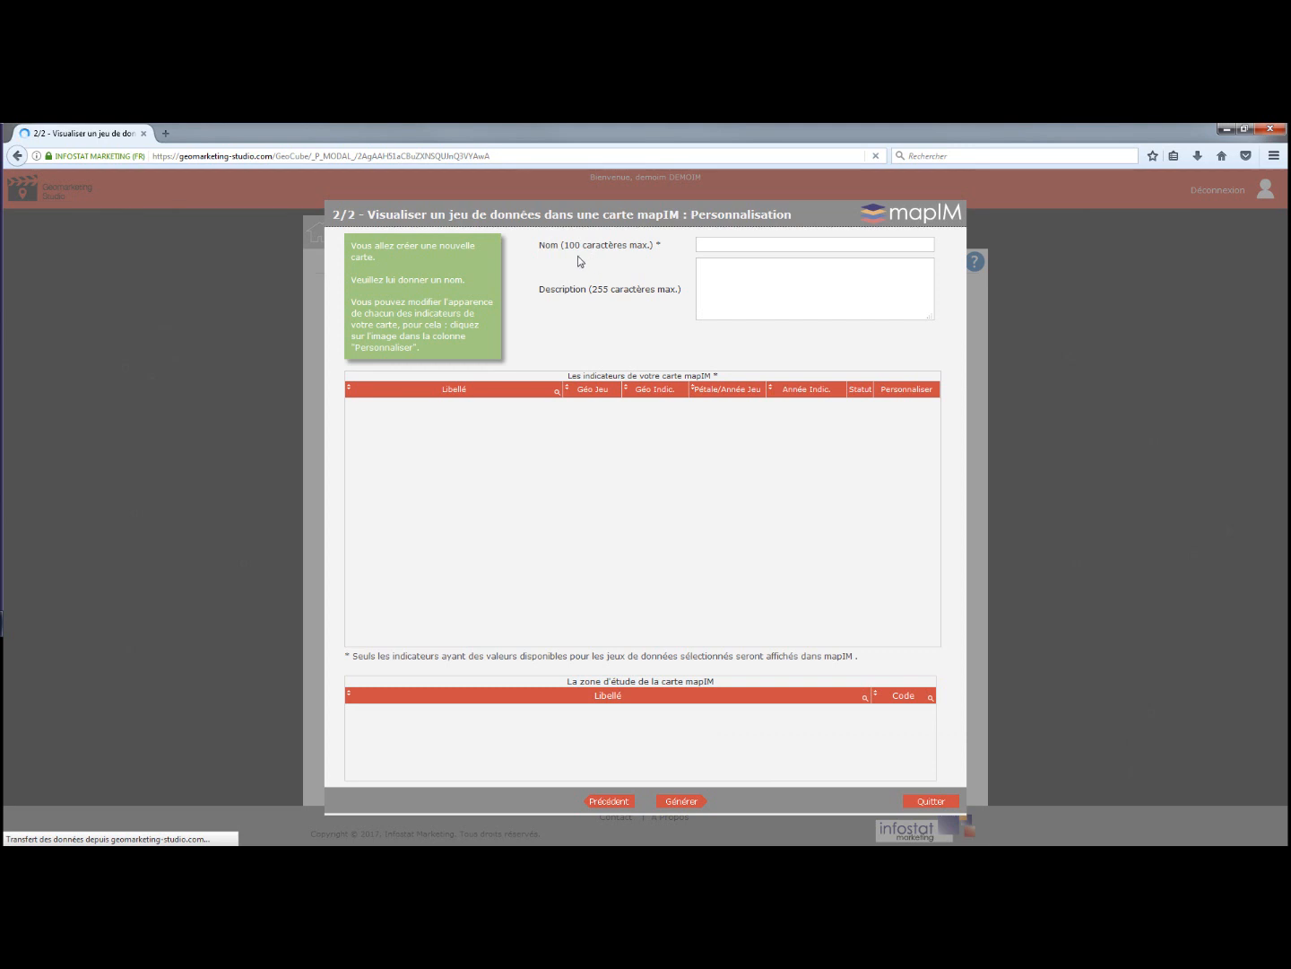
Name the map 'Carte sirene restaurant' and generate it.
{"action": "left_click", "coordinate": [724, 247]}
{"action": "type", "text": "c"}
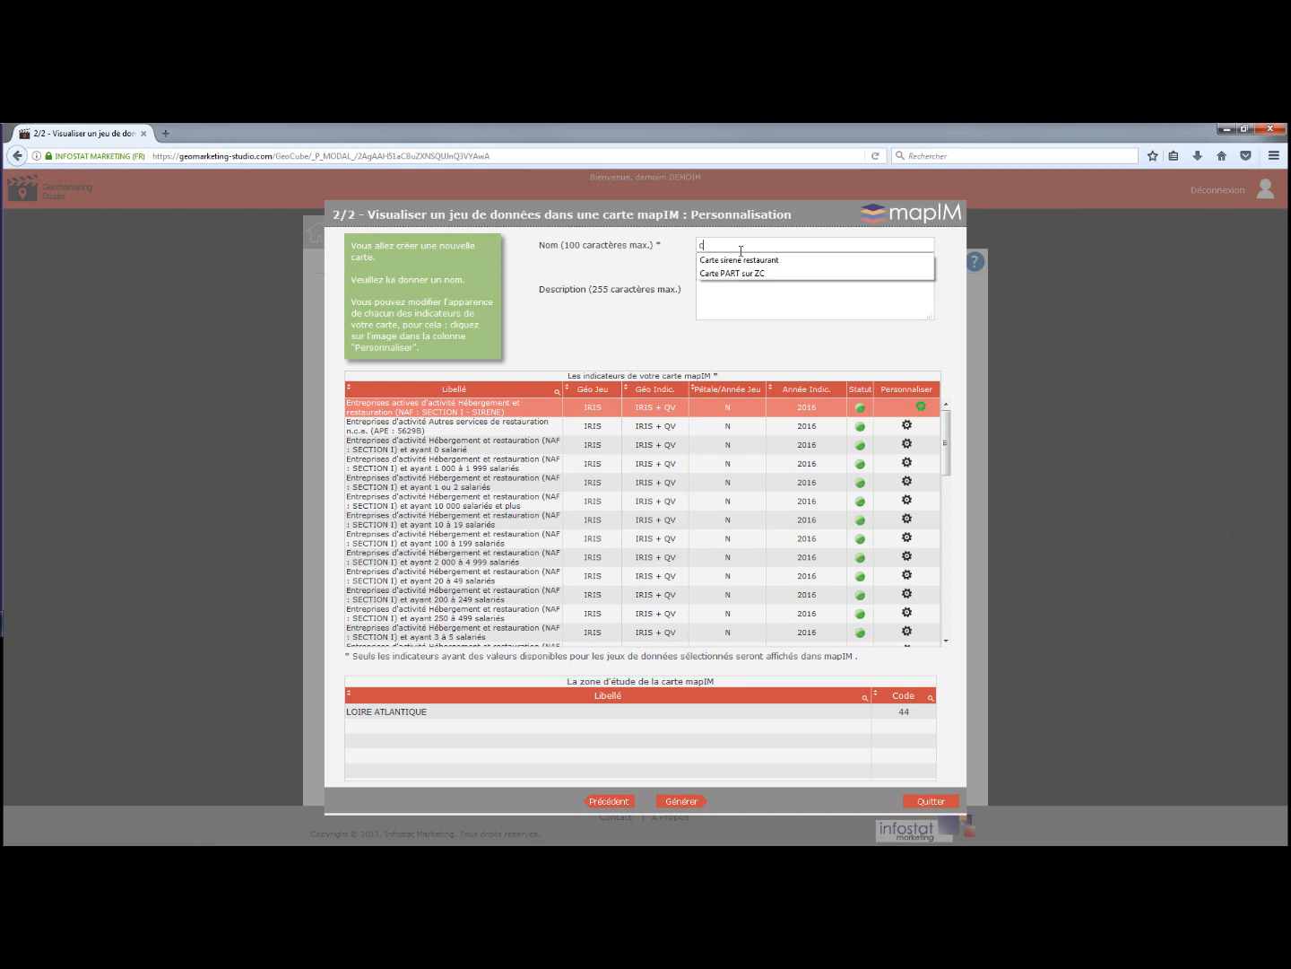
{"action": "left_click", "coordinate": [743, 260]}
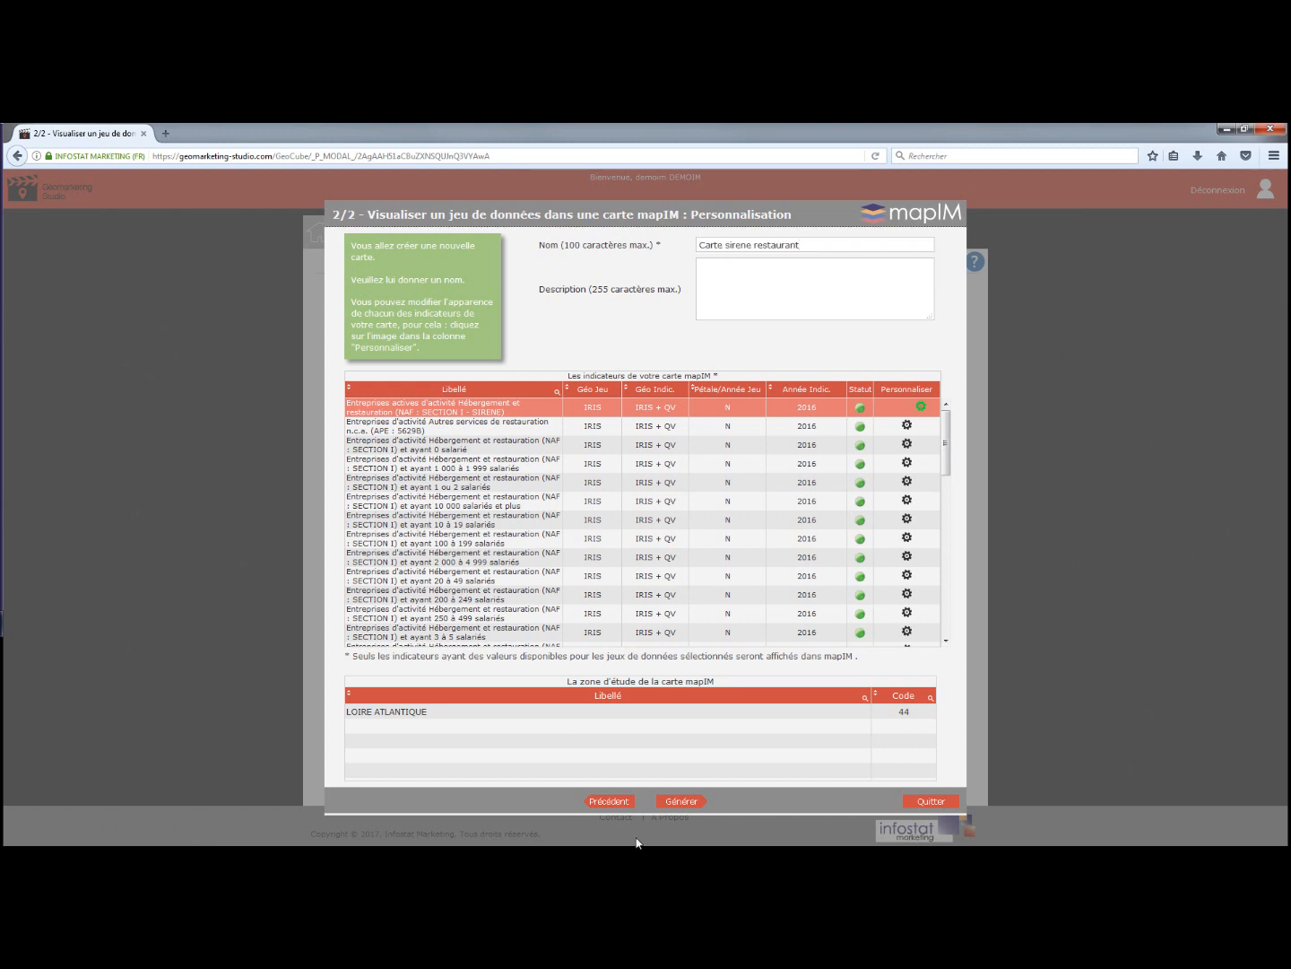
{"action": "left_click", "coordinate": [691, 804]}
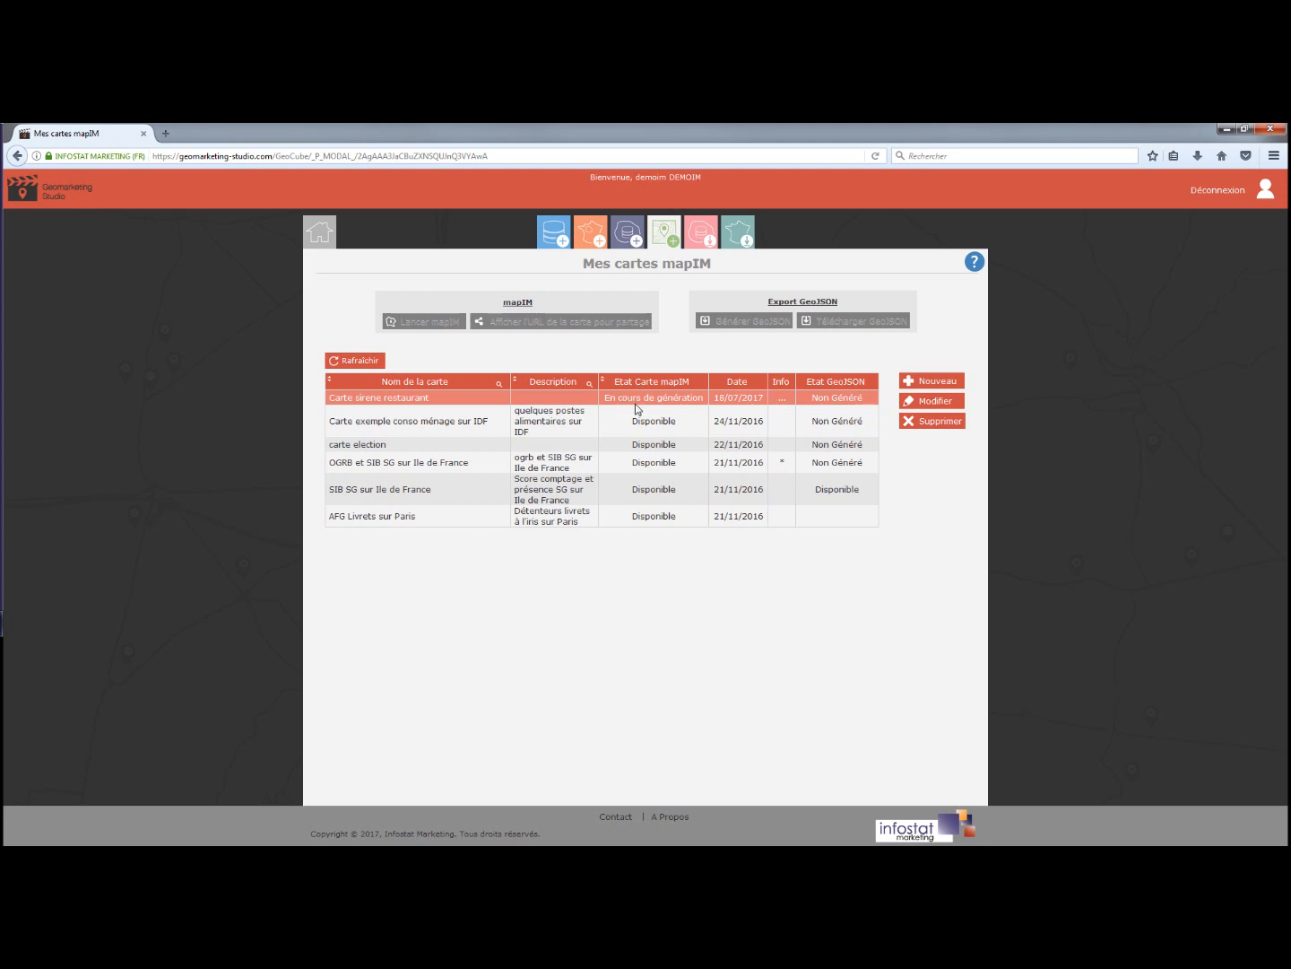
Refresh until 'Carte sirene restaurant' shows Disponible, then launch it in mapIM.
{"action": "left_click", "coordinate": [360, 361]}
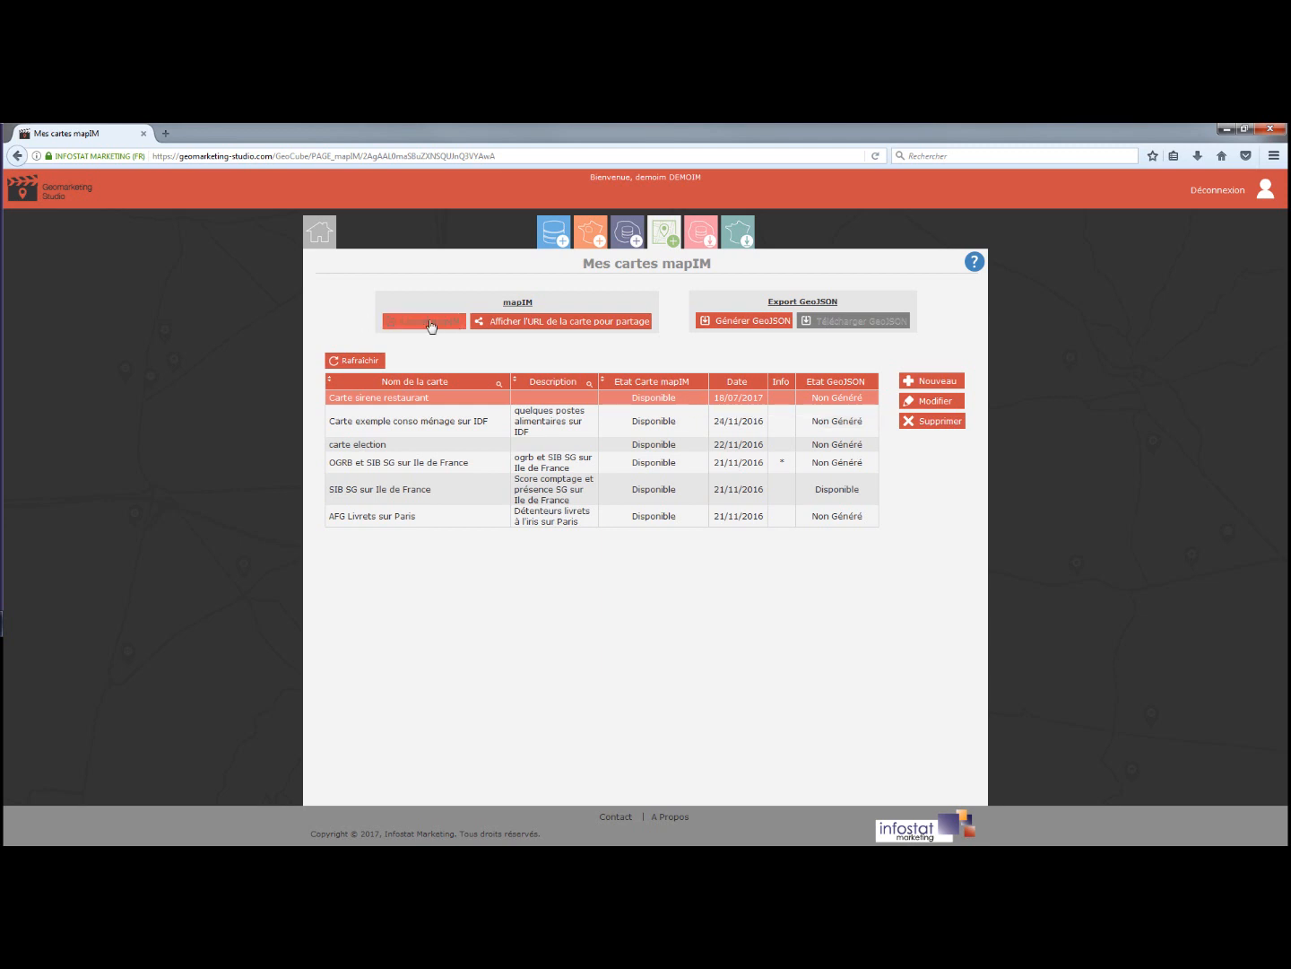
{"action": "left_click", "coordinate": [432, 326]}
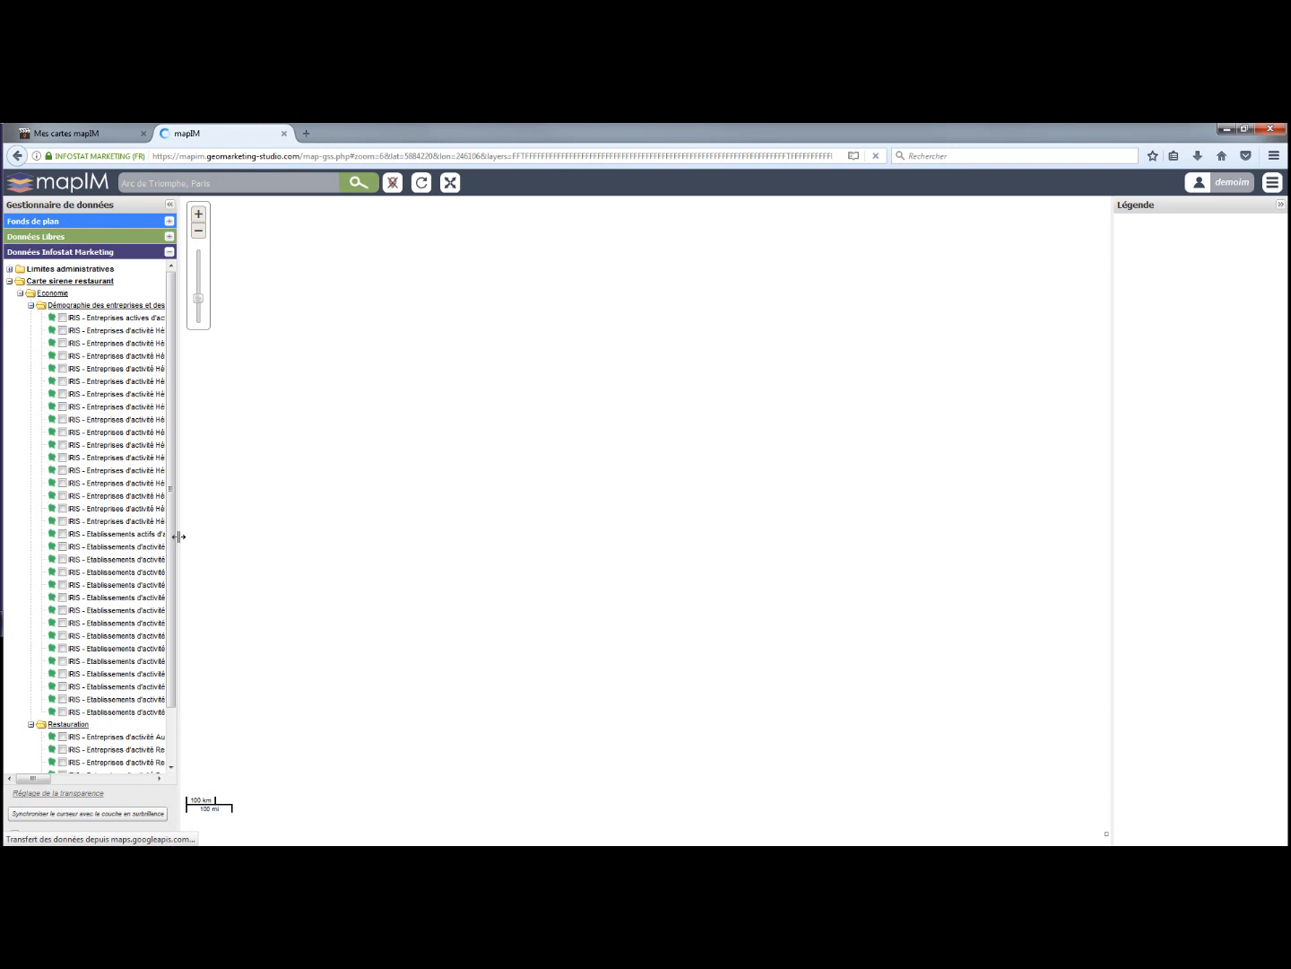
Display the 'Etablissements actifs d'activité Hébergement et restauration' IRIS layer and zoom into Loire-Atlantique.
{"action": "left_click_drag", "start_coordinate": [257, 538], "coordinate": [405, 535]}
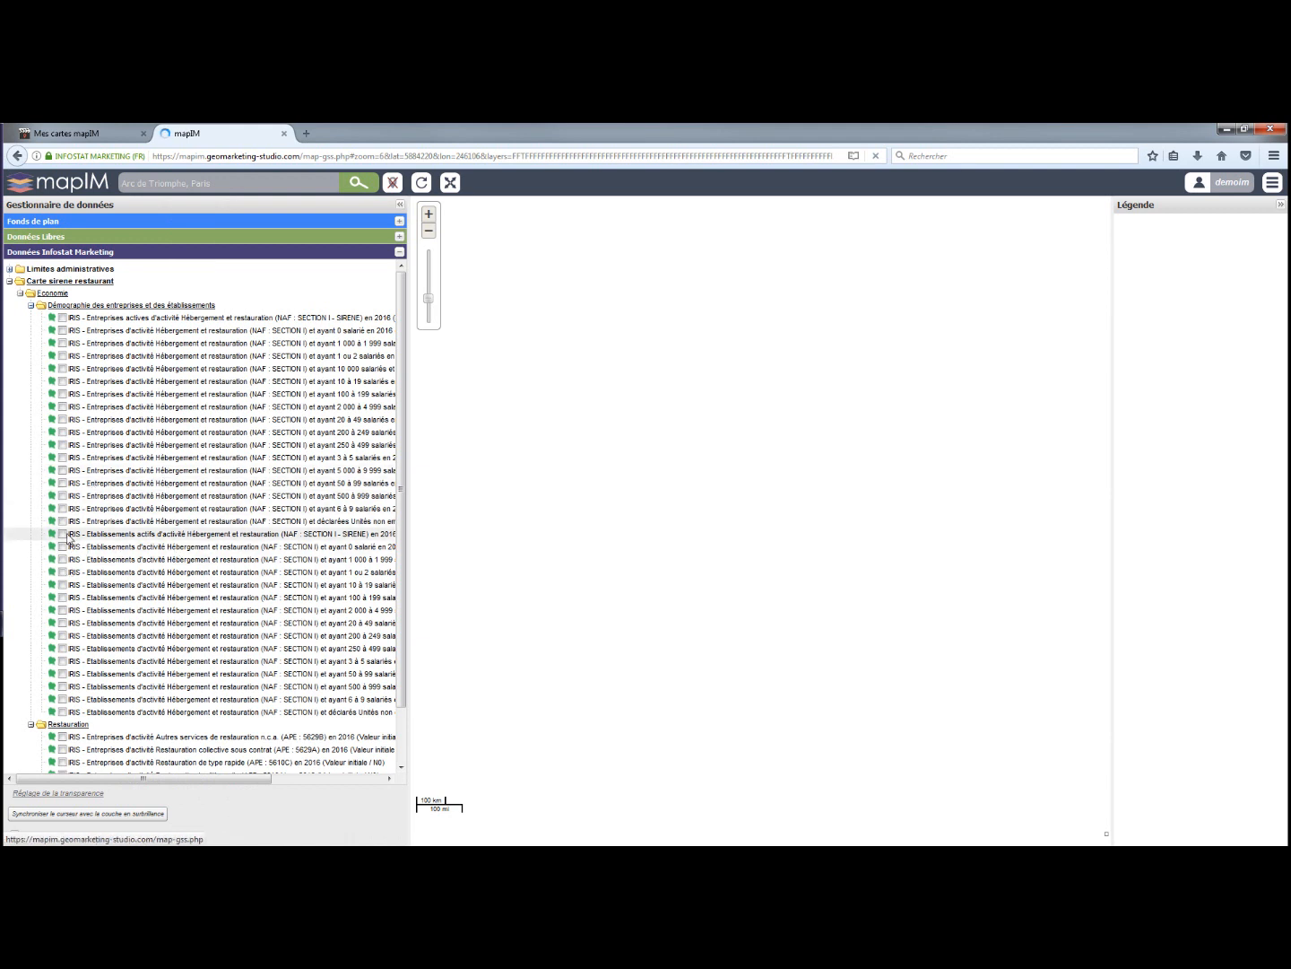
{"action": "left_click", "coordinate": [64, 534]}
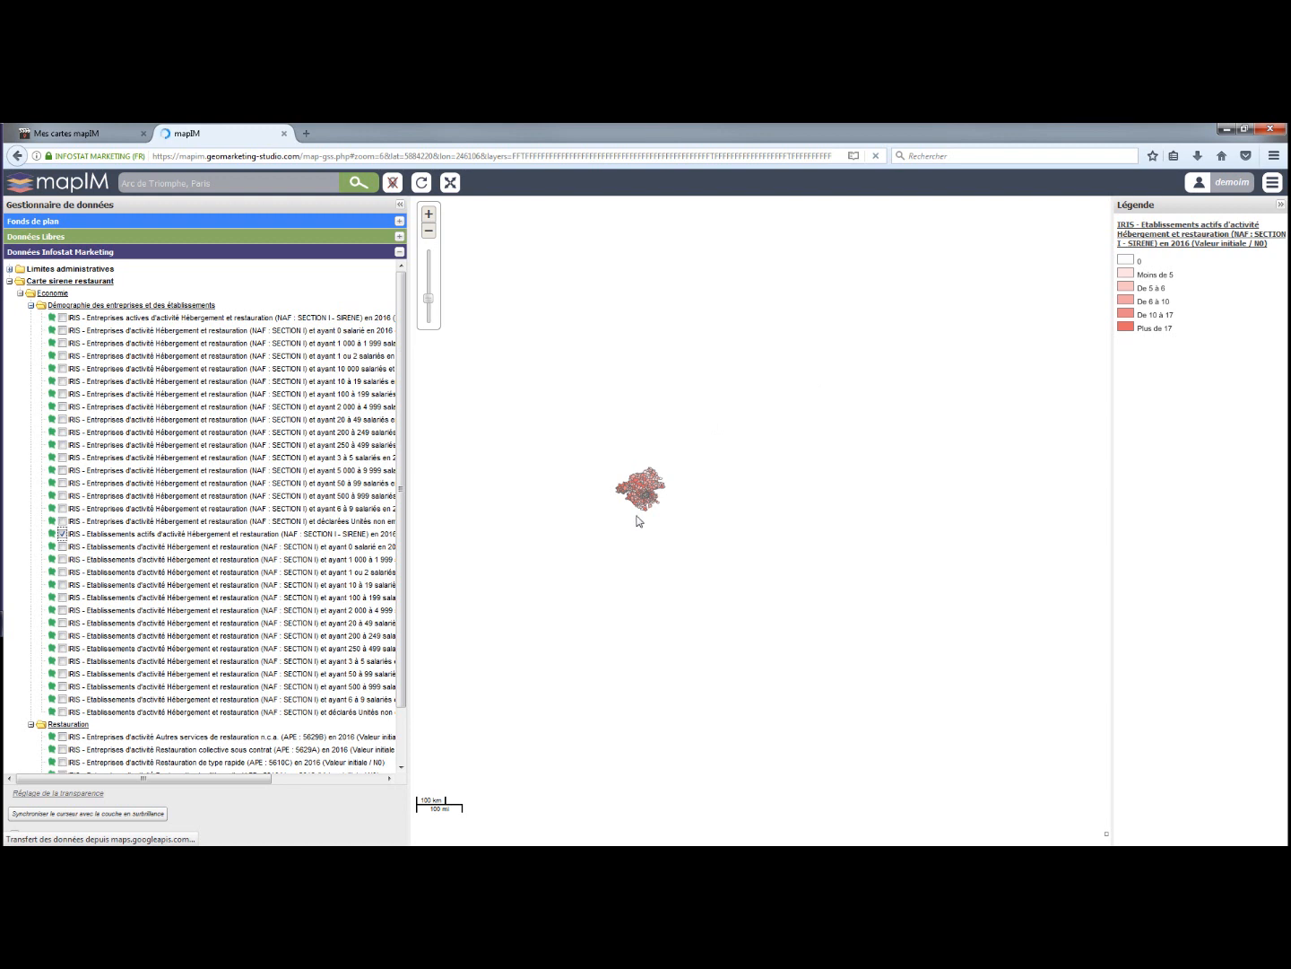
{"action": "scroll", "coordinate": [636, 520], "scroll_direction": "up", "scroll_amount": 1}
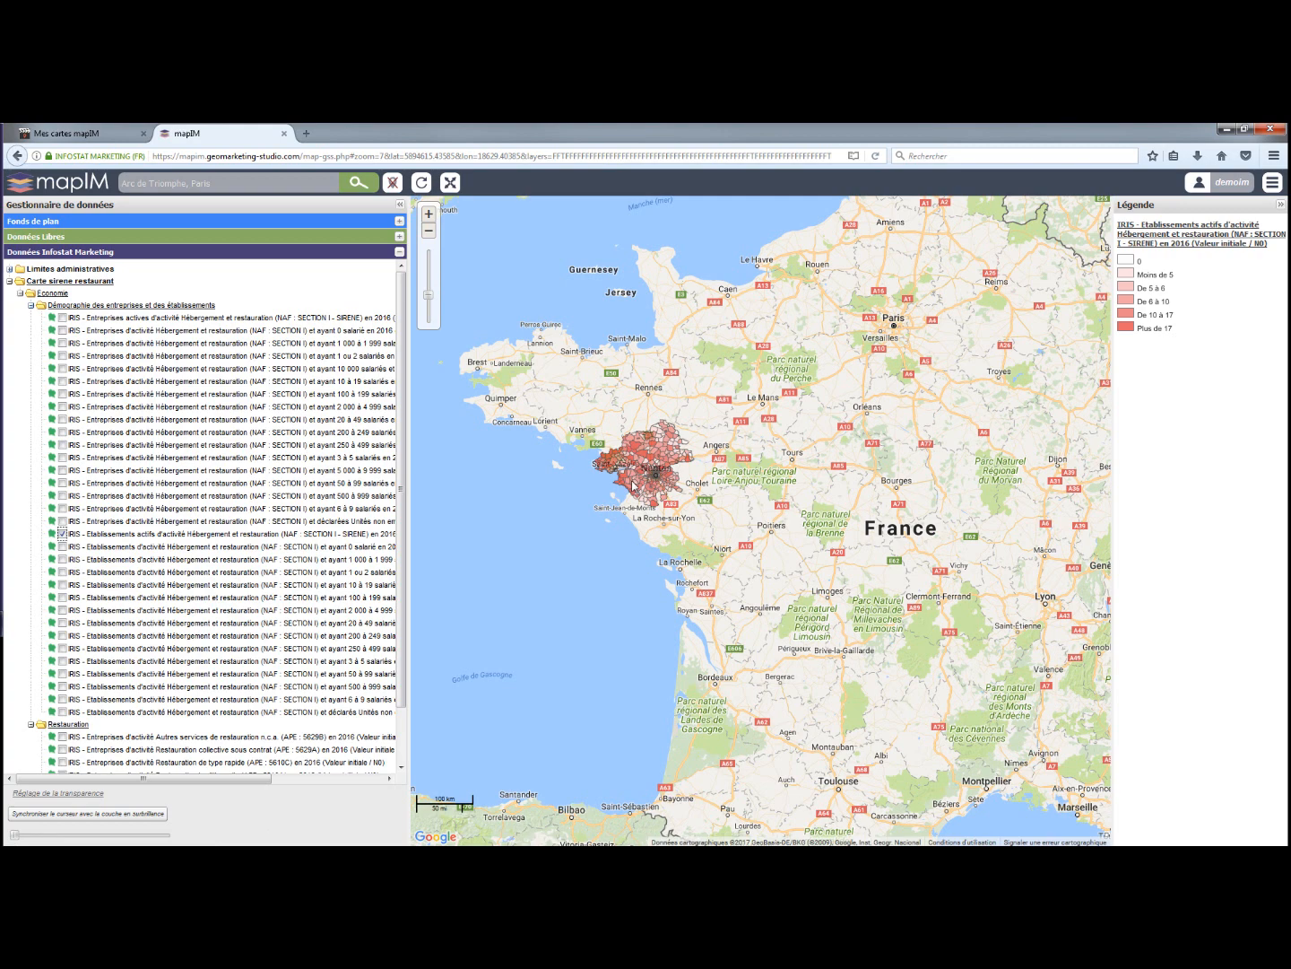
Zoom toward Nantes and open a widened info sheet for IRIS LEGE (440810000), value 17.
{"action": "scroll", "coordinate": [631, 484], "scroll_direction": "up", "scroll_amount": 2}
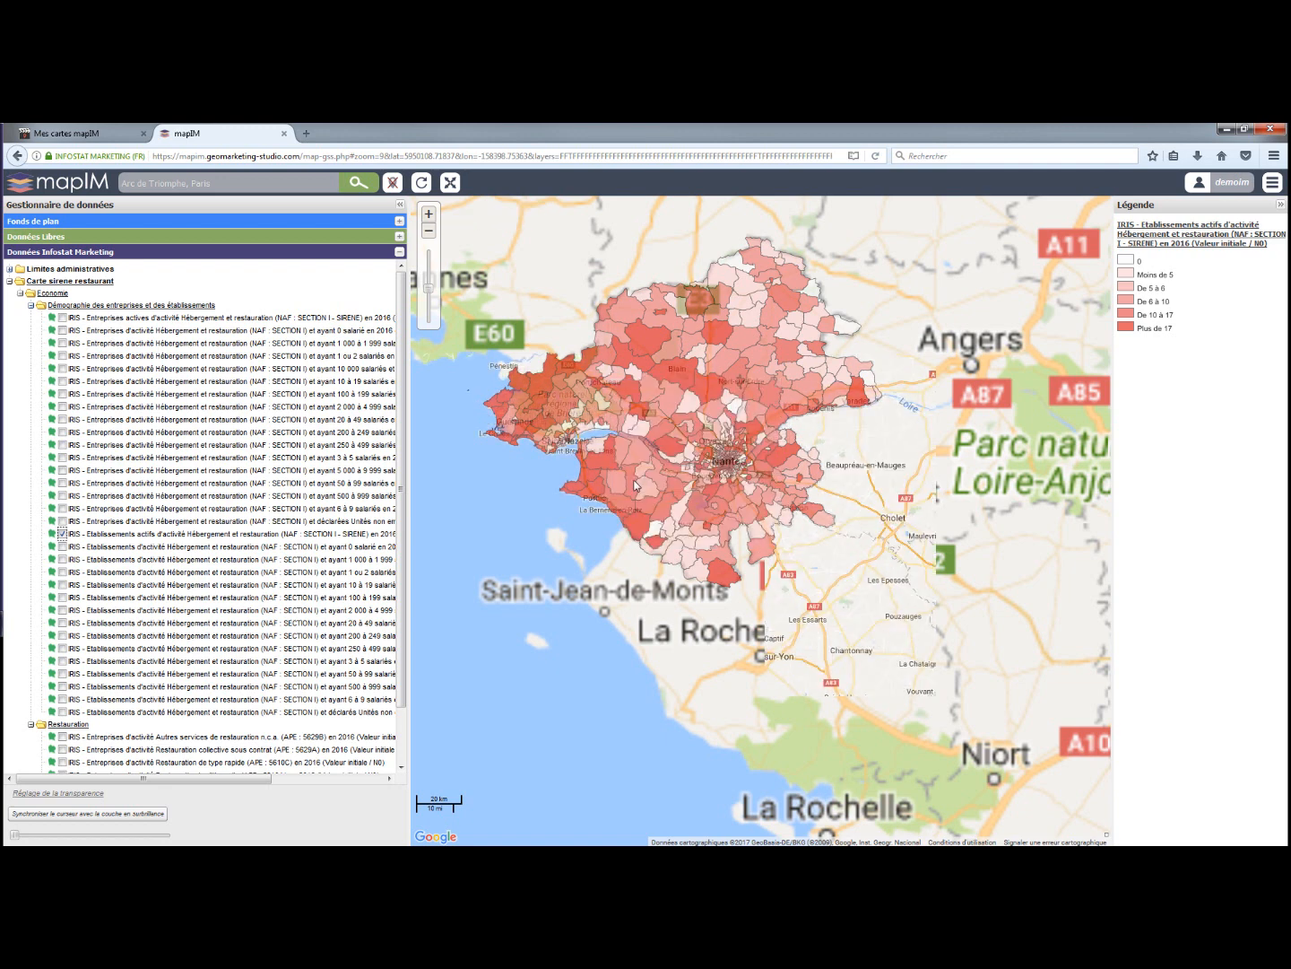
{"action": "left_click", "coordinate": [724, 577]}
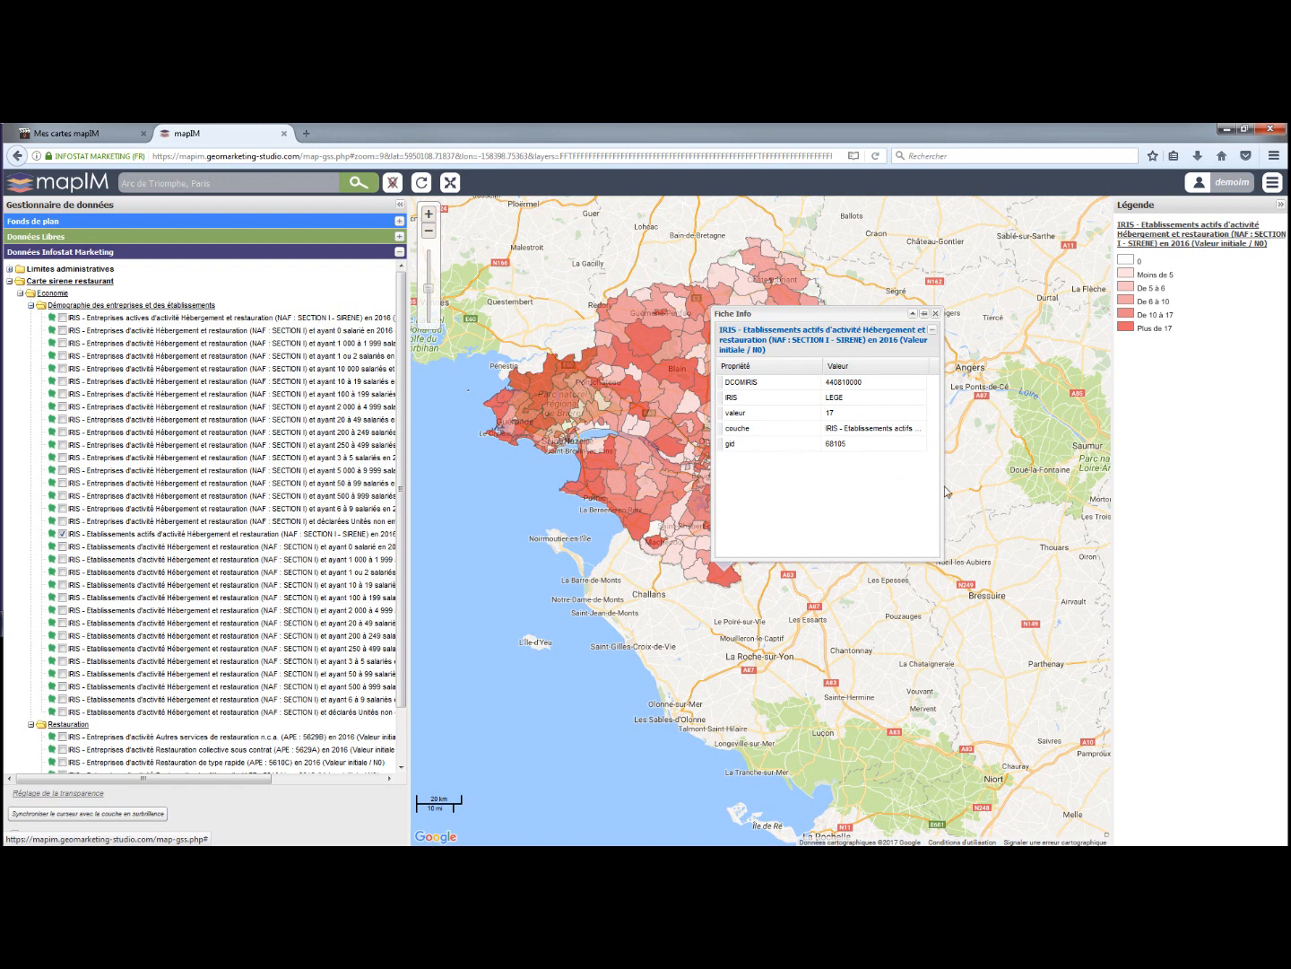
{"action": "left_click_drag", "start_coordinate": [945, 490], "coordinate": [1099, 475]}
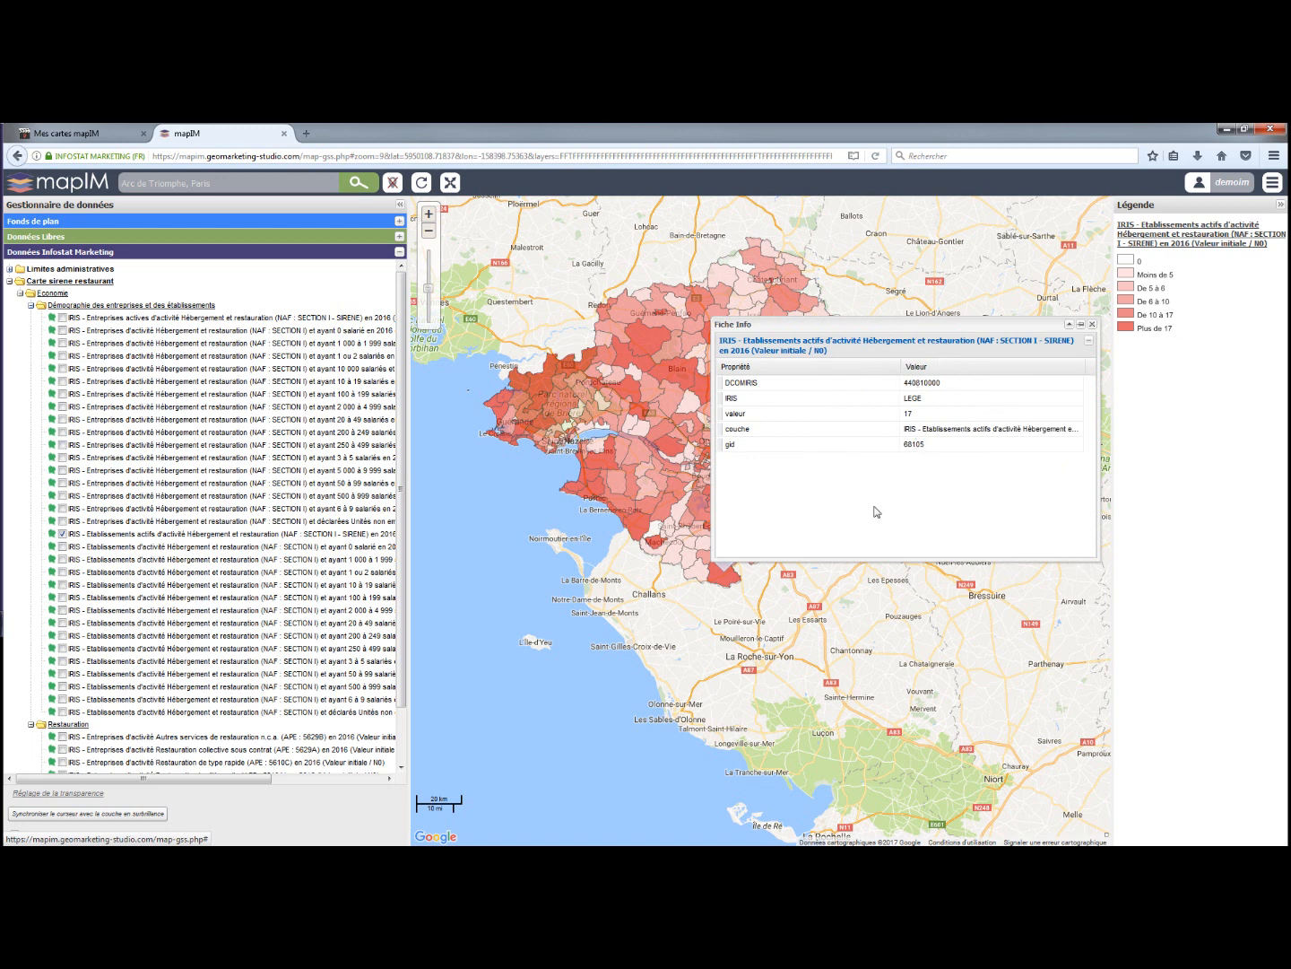